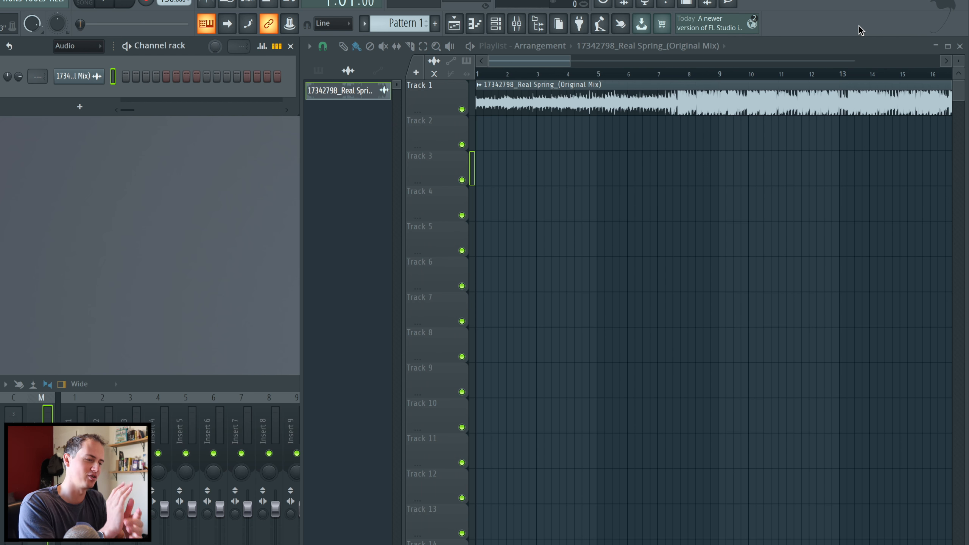
Extract drums, bass, instruments and vocals stems from the Real Spring audio clip, muting the source track when done
right_click(478, 92)
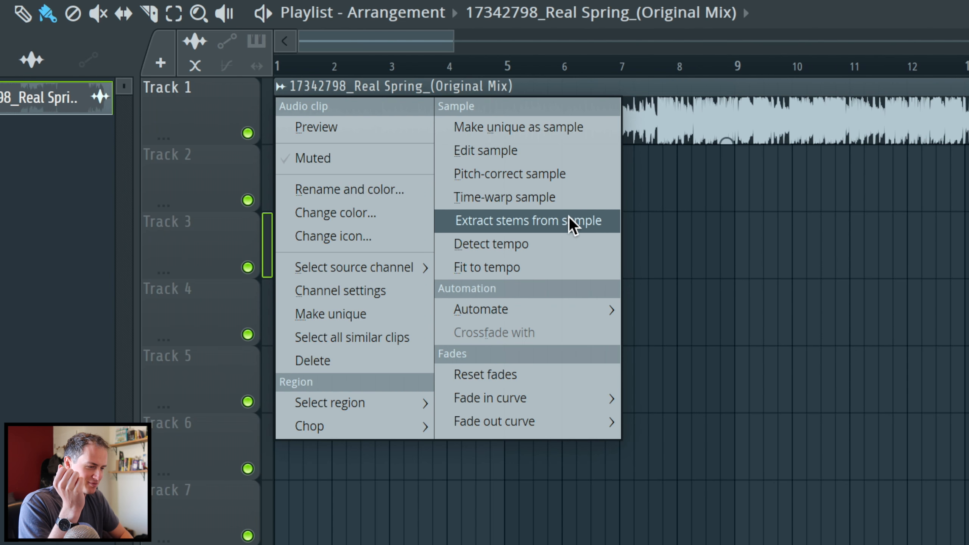
click(570, 220)
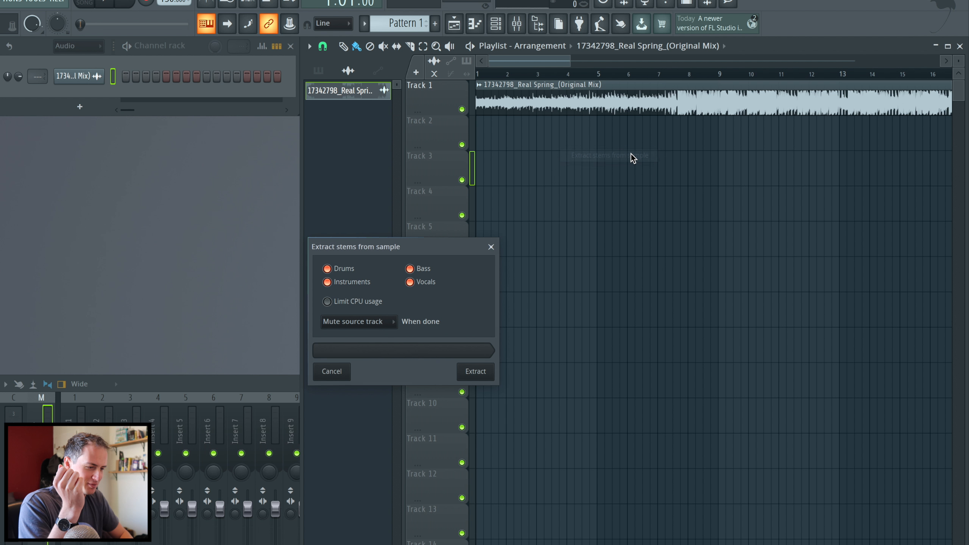
click(592, 391)
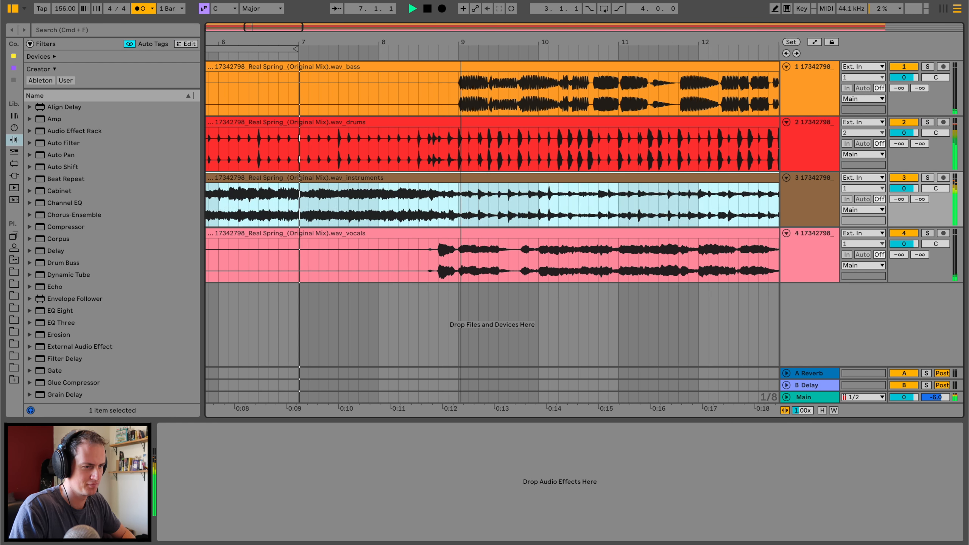
Switch to the Ableton Live arrangement containing the four stems and turn off the metronome
drag(65, 8, 65, 4)
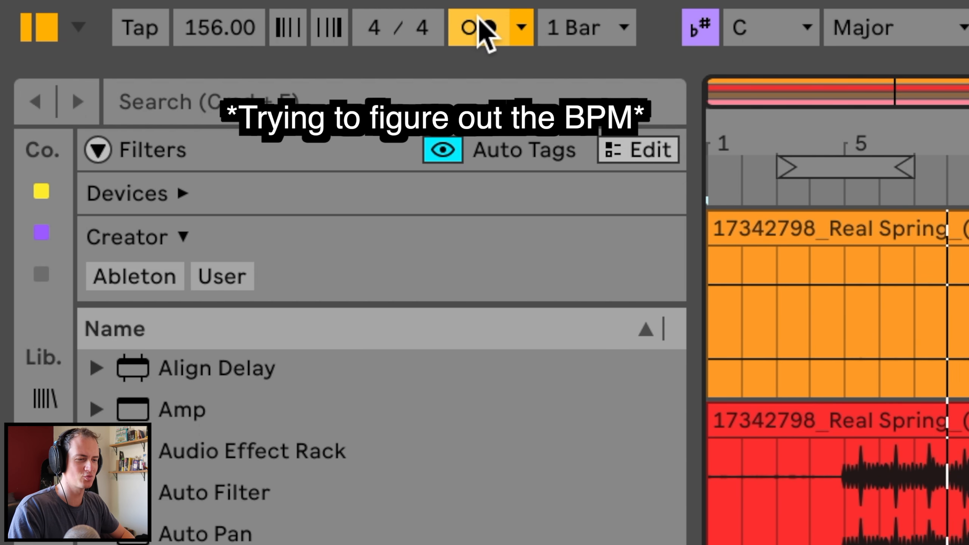
click(482, 31)
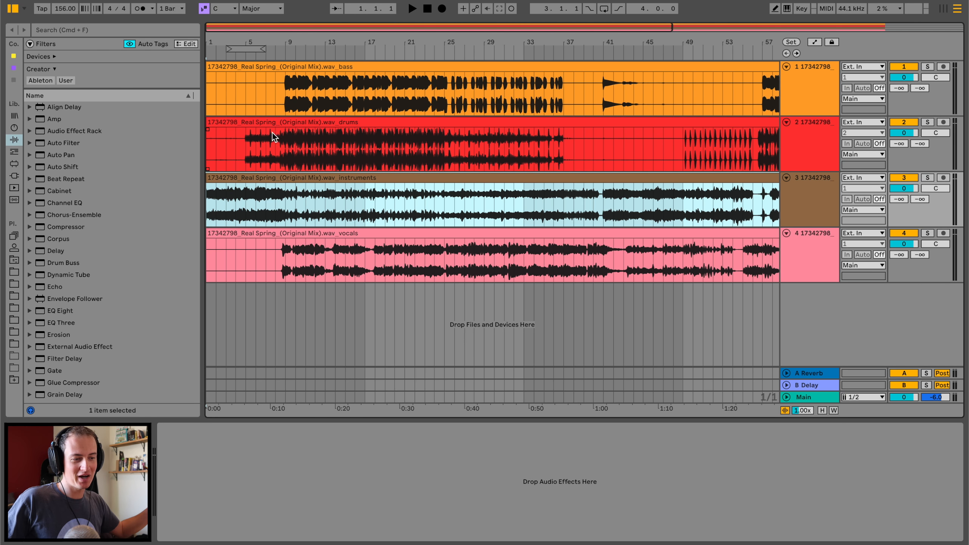
Look over the four stems along the timeline and play them together from bar 9
click(285, 90)
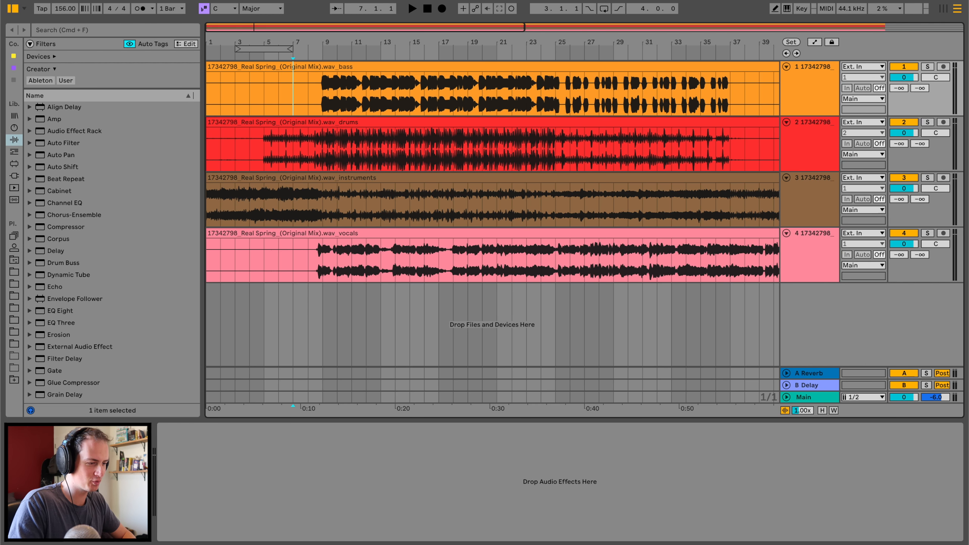
mouse_move(312, 43)
mouse_down()
mouse_move(312, 88)
mouse_move(320, 40)
mouse_up()
scroll(412, 104, right, 11)
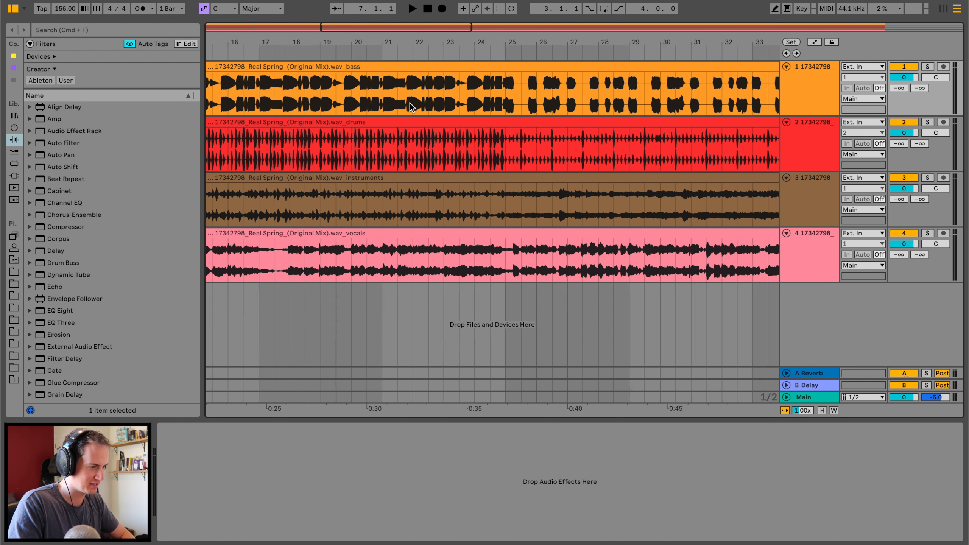
scroll(503, 77, right, 8)
drag(514, 42, 514, 19)
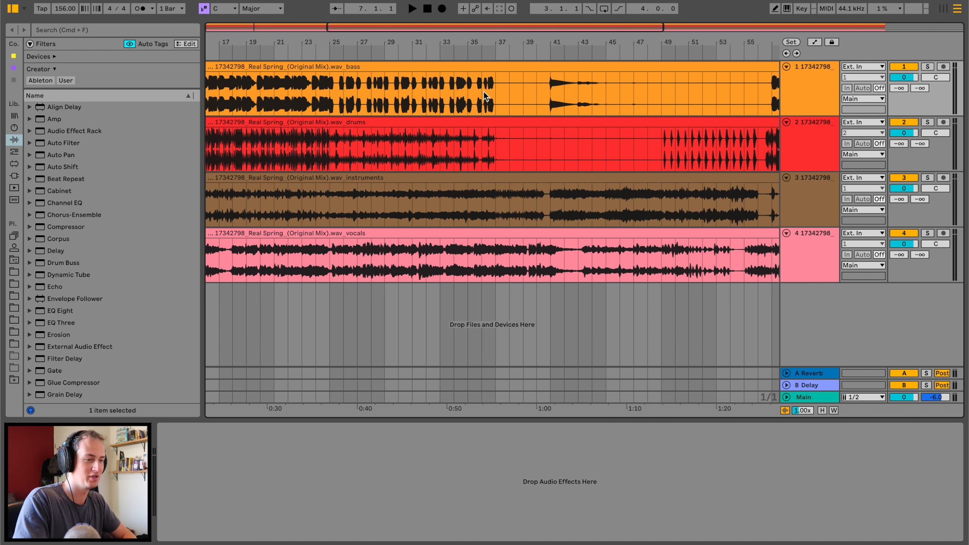
scroll(483, 92, left, 6)
key(space)
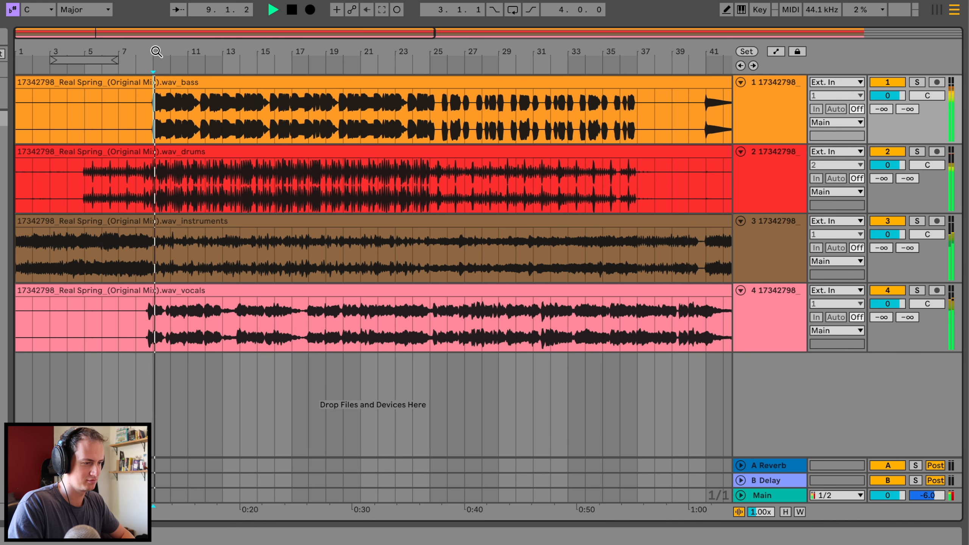
drag(315, 42, 315, 45)
mouse_move(152, 52)
mouse_down()
mouse_move(152, 114)
mouse_move(153, 66)
mouse_up()
Solo the bass, drums, instruments and vocals stems one after another to hear each on its own
click(917, 82)
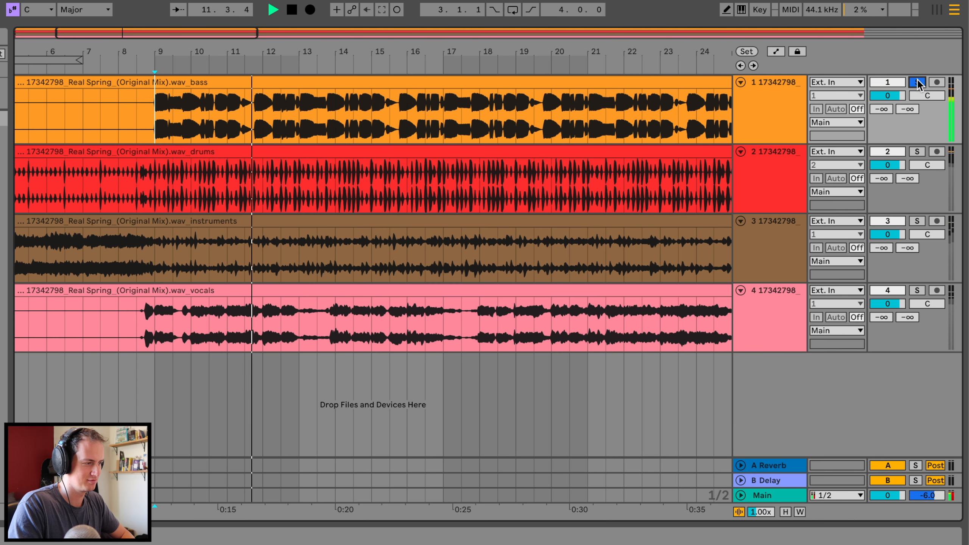
click(917, 152)
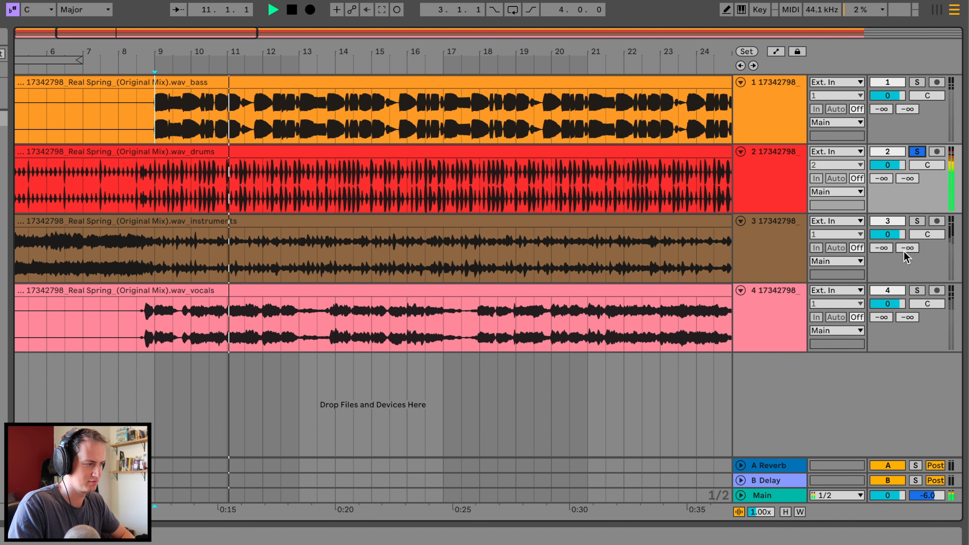
click(917, 221)
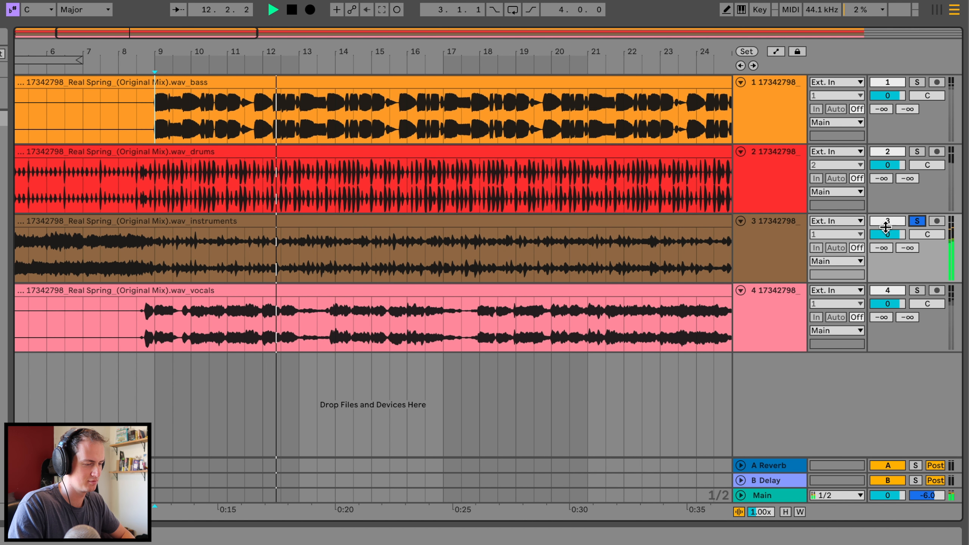
click(917, 290)
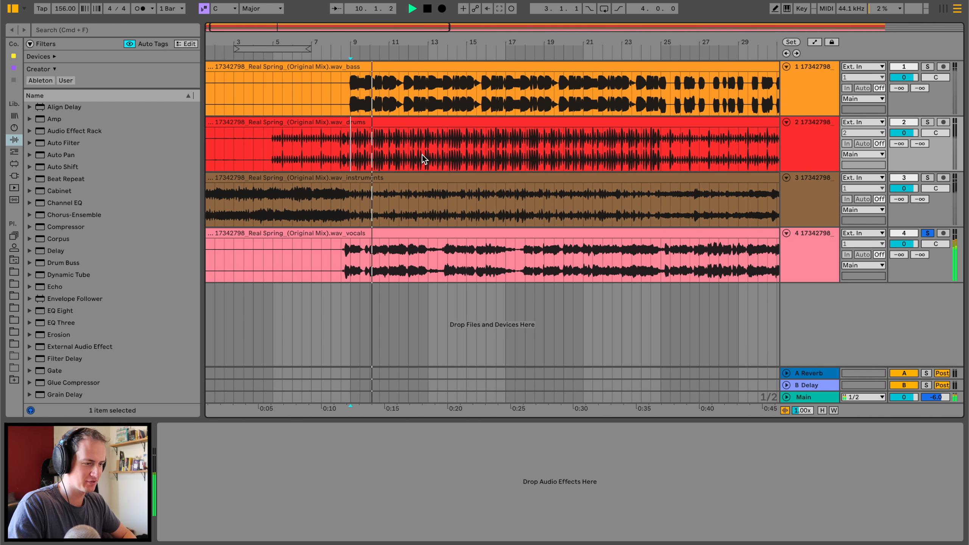
Listen to the soloed drums stem from its entry at bar 5 and from bar 9
key(space)
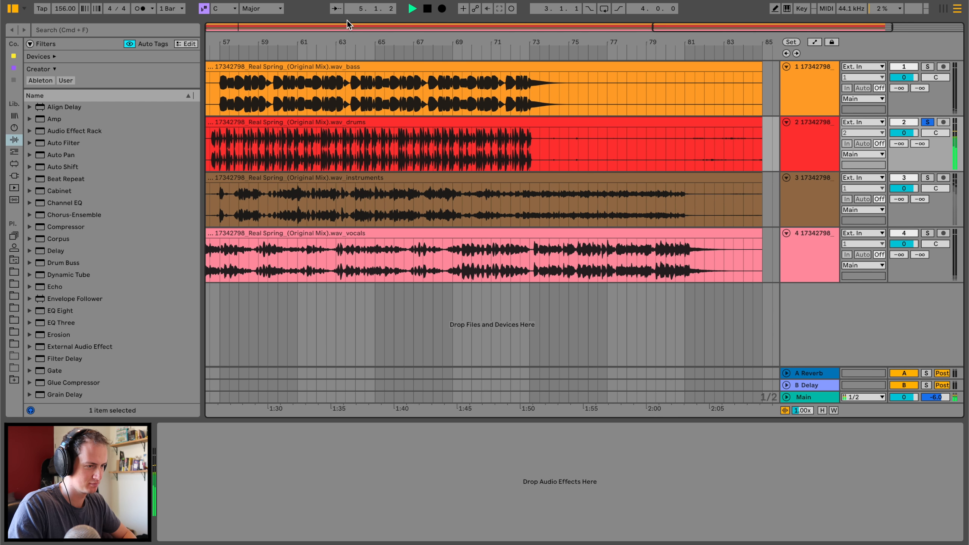
drag(713, 28, 714, 4)
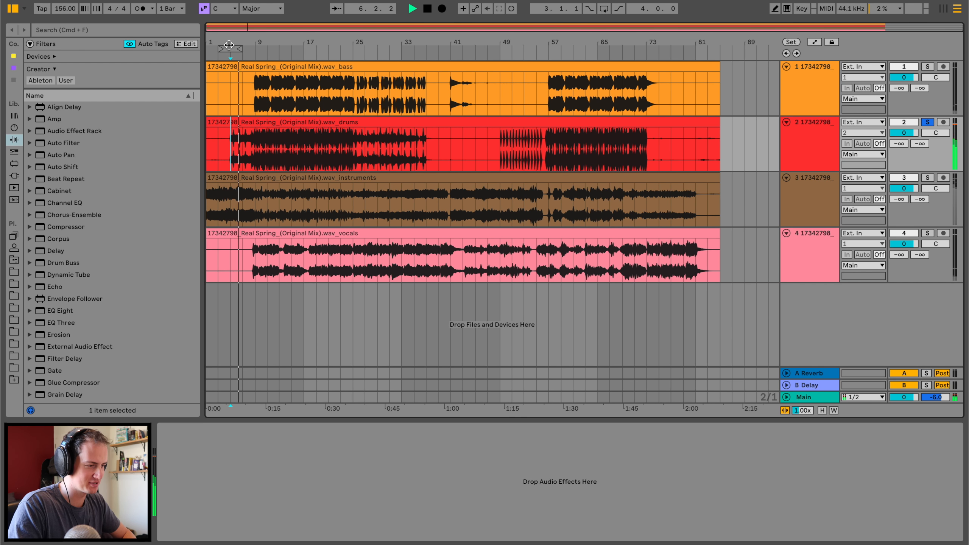
drag(230, 43, 230, 101)
scroll(518, 144, right, 4)
scroll(518, 144, right, 2)
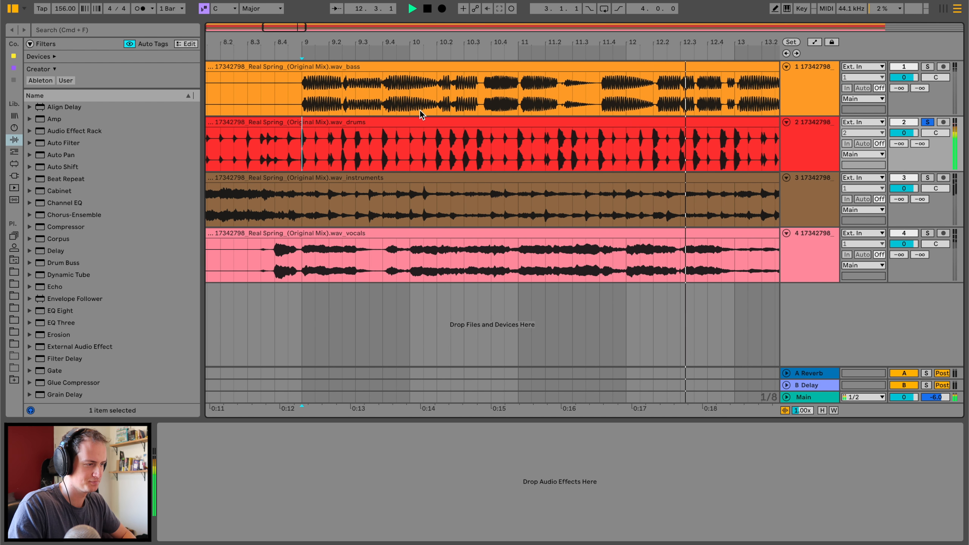
scroll(419, 110, right, 2)
Stop playback and select the two bars of the drums stem from bar 9 to bar 11
drag(452, 39, 452, 22)
key(space)
drag(315, 153, 424, 146)
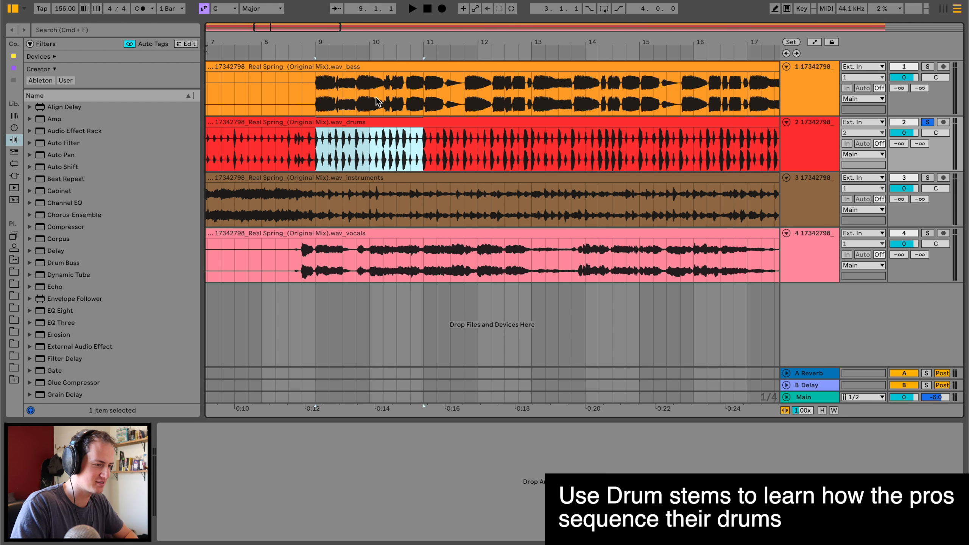
Compare the intensity of the soloed drums stem by playing it from bar 25 and from bar 5
drag(318, 29, 316, 39)
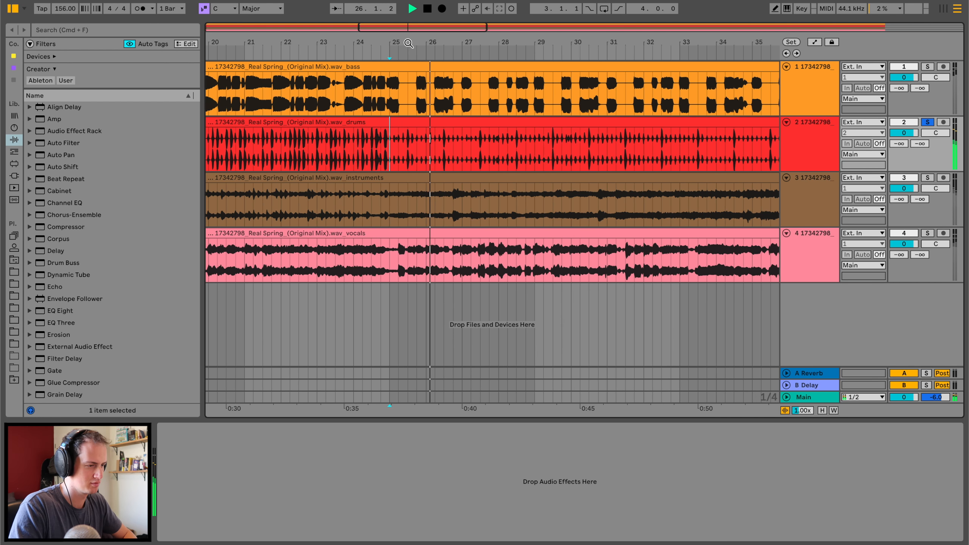
drag(408, 55, 408, 44)
scroll(403, 145, left, 5)
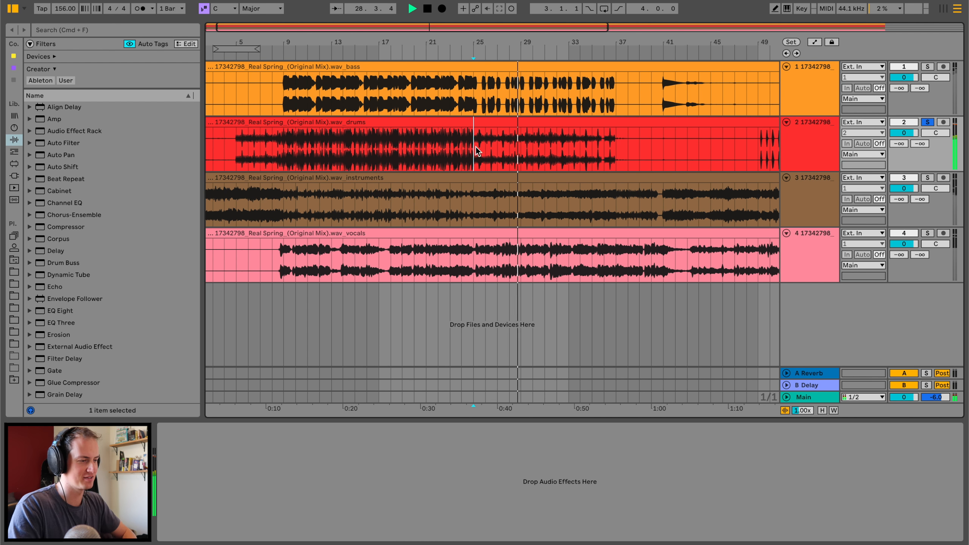
click(236, 149)
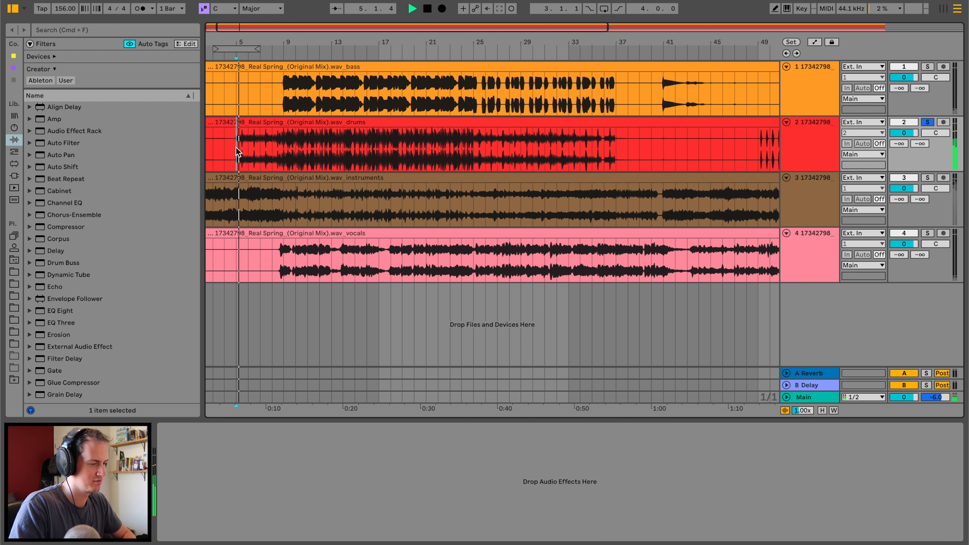
click(471, 140)
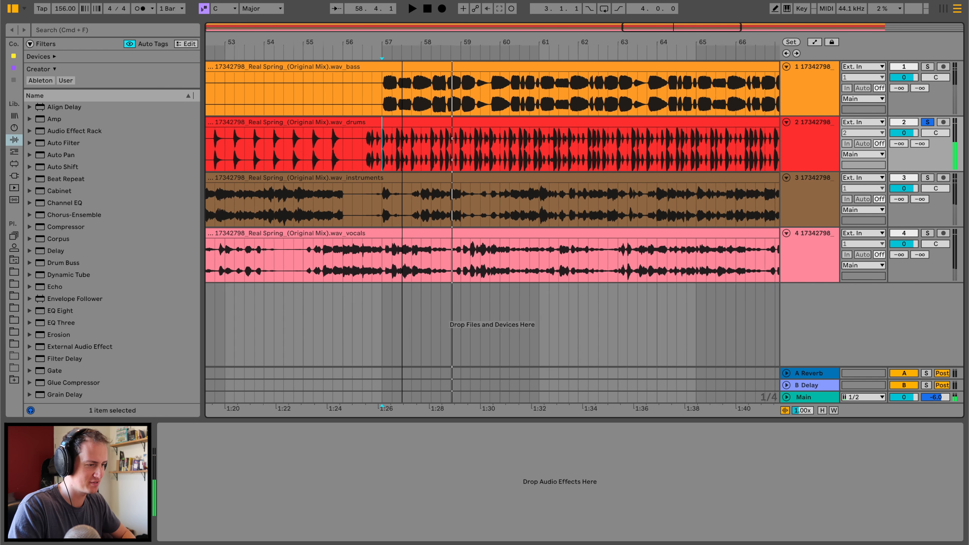
Examine the drums waveform around bar 57 and compare its playback from bar 9 and from bar 57
key(plus)
key(plus)
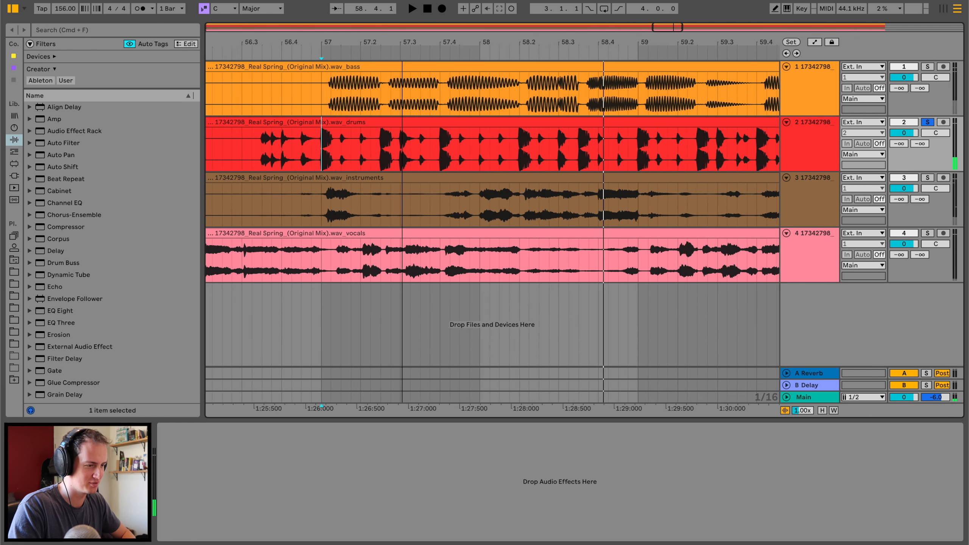
drag(402, 46, 402, 23)
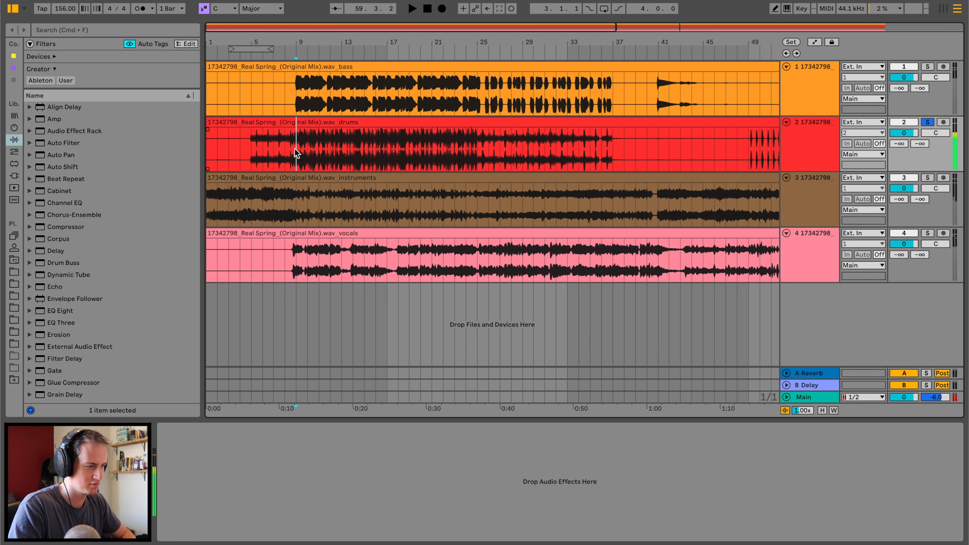
key(space)
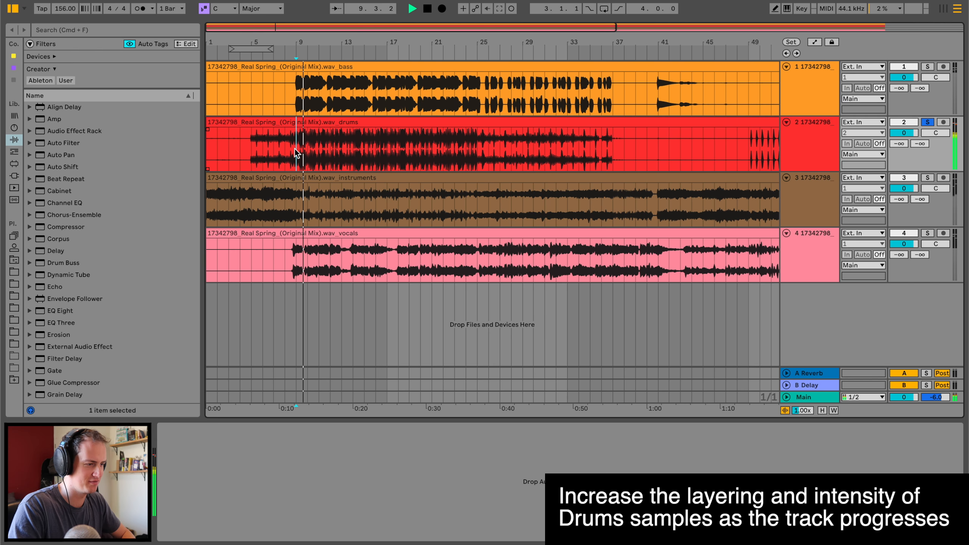
scroll(295, 148, right, 10)
key(space)
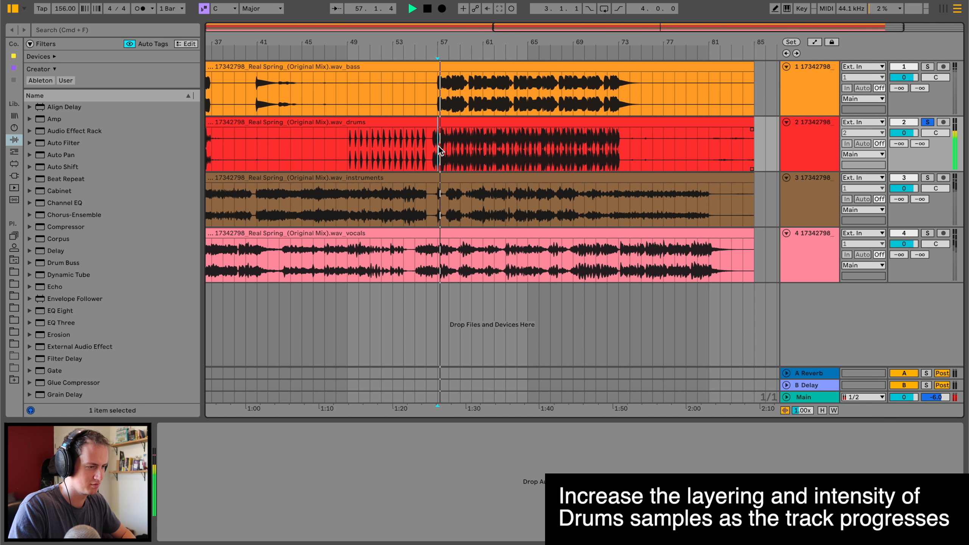
drag(466, 37, 465, 38)
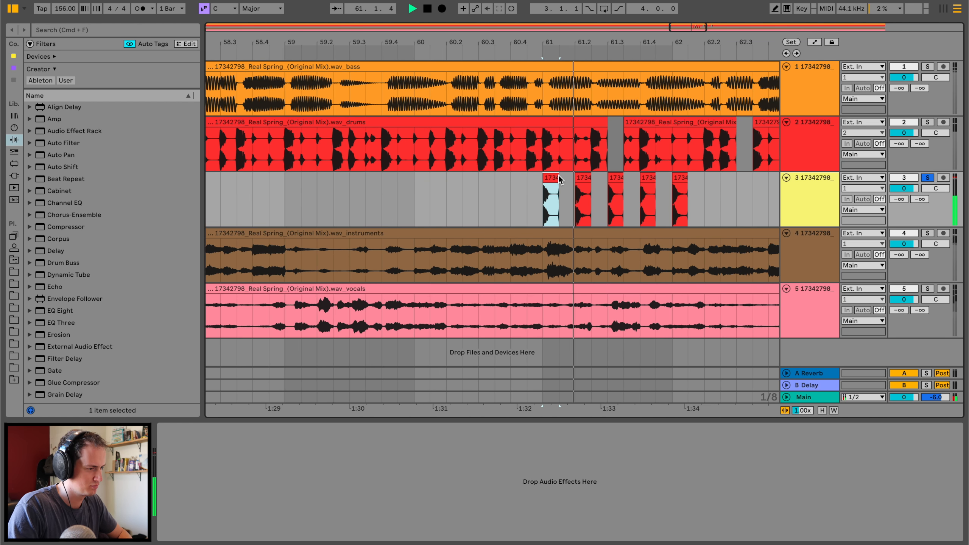
Examine the clap hits cut out of the drums stem around bars 61 to 63
drag(532, 33, 532, 38)
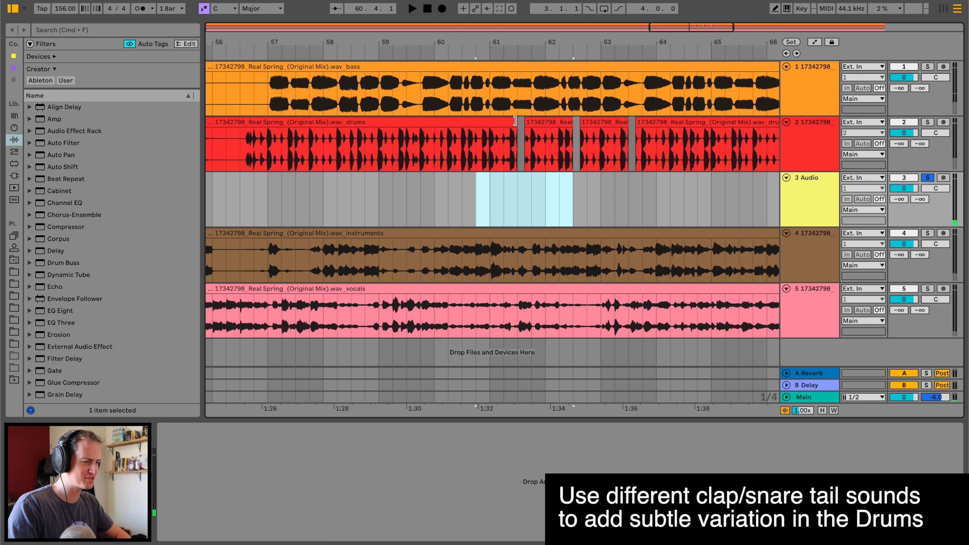
click(515, 121)
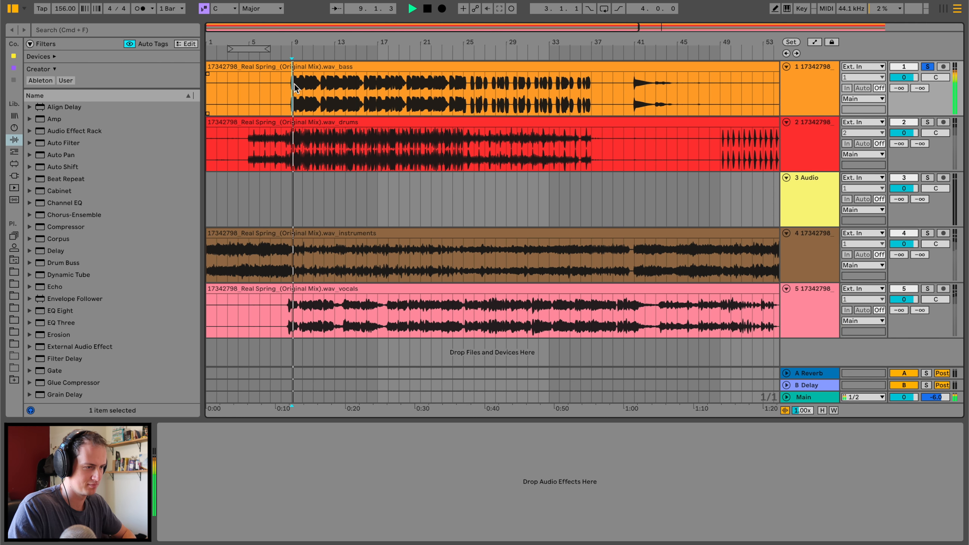
Listen to the soloed bass stem from bar 9 and stop playback
drag(303, 42, 303, 42)
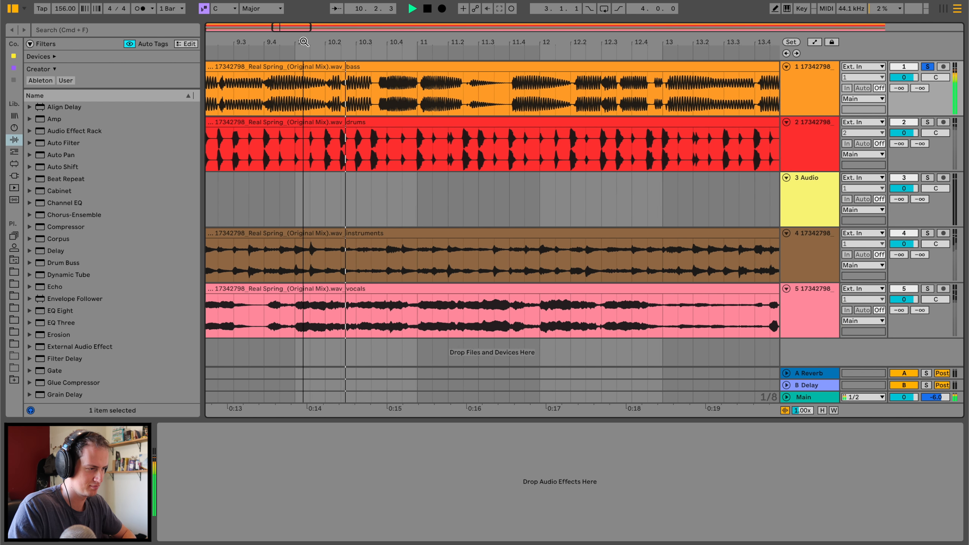
scroll(386, 81, left, 5)
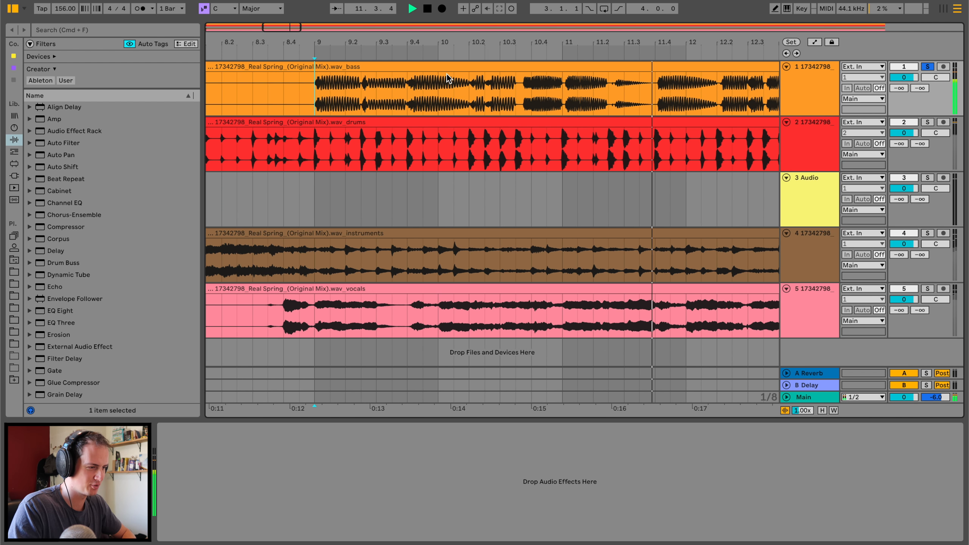
key(space)
Enlarge the bass track's height and select the short decaying note in bar 11
drag(813, 116, 814, 244)
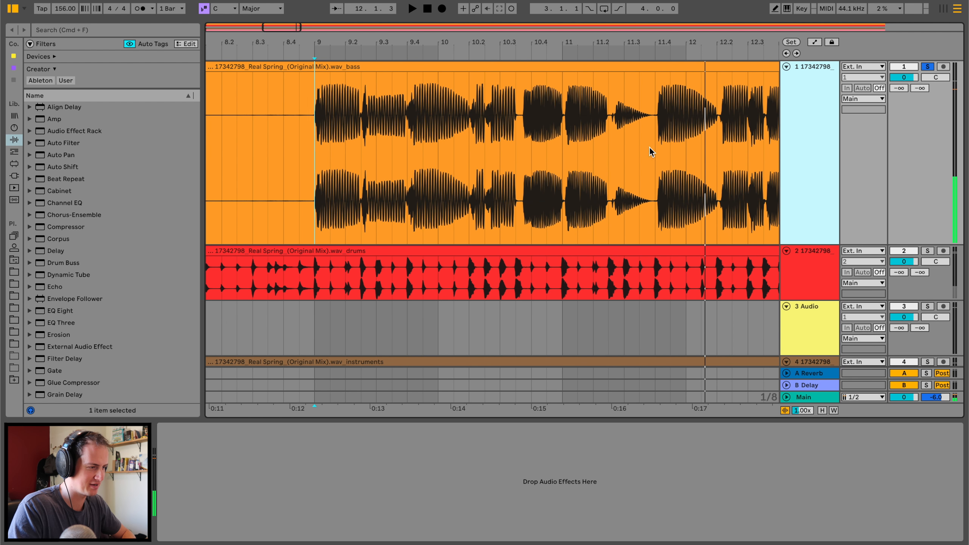
drag(607, 100, 657, 107)
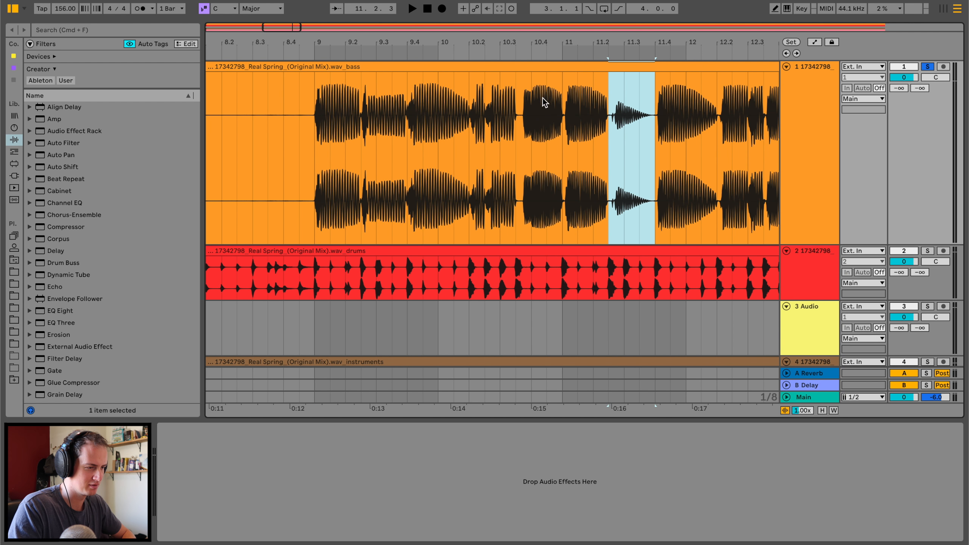
Replay the enlarged bass stem from bar 9 to compare the volume levels of its notes
click(315, 110)
key(space)
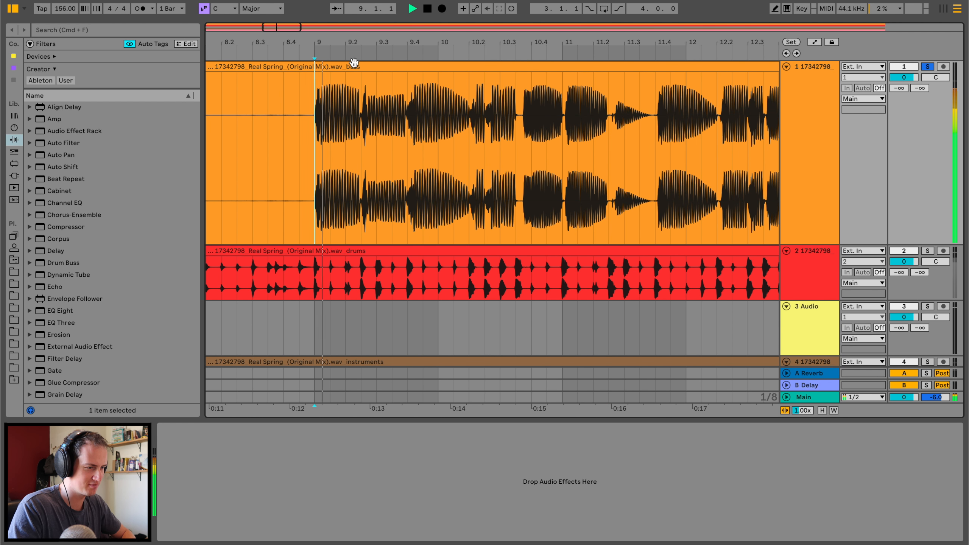
key(space)
drag(323, 45, 323, 91)
drag(308, 128, 396, 130)
key(space)
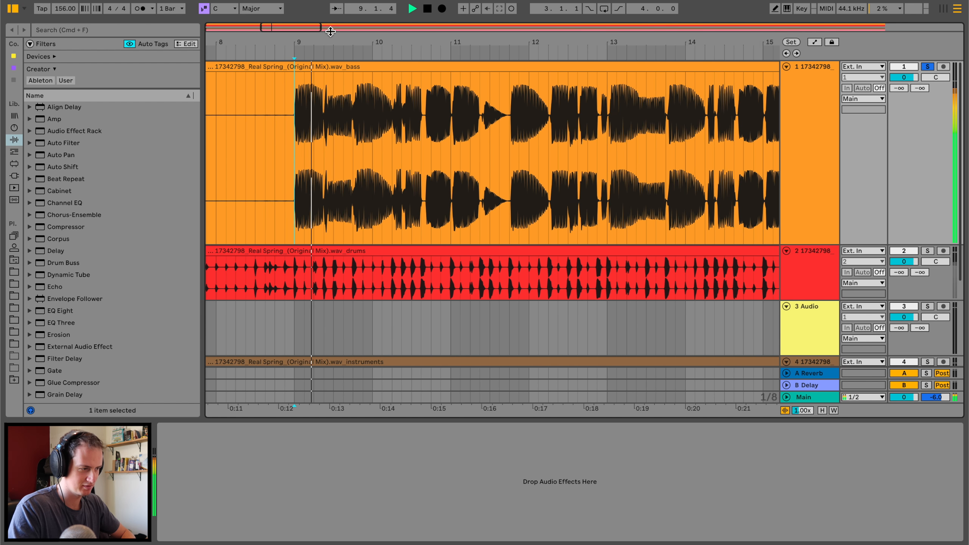
drag(330, 43, 330, 75)
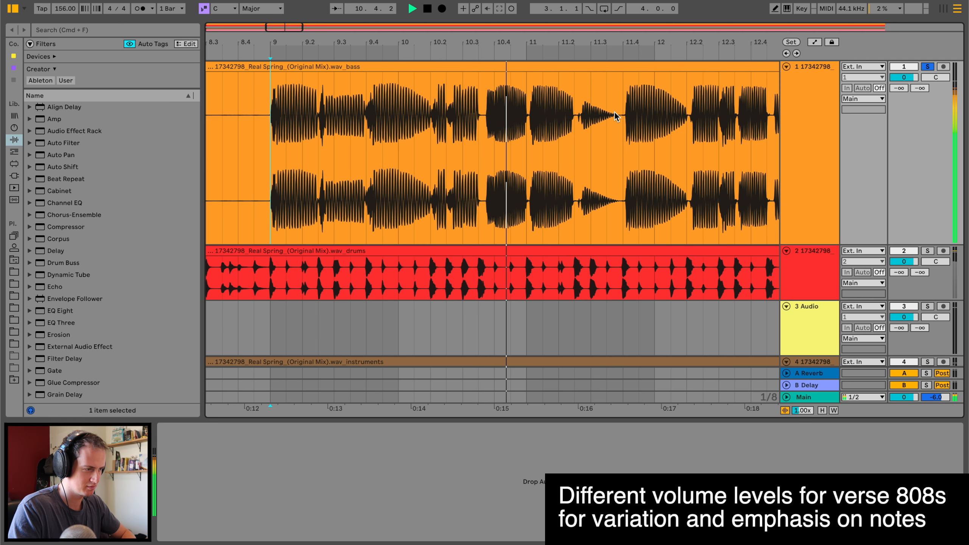
Stop playback and split the bass clip around the long note and the short decaying note in bar 11
key(space)
drag(622, 119, 591, 118)
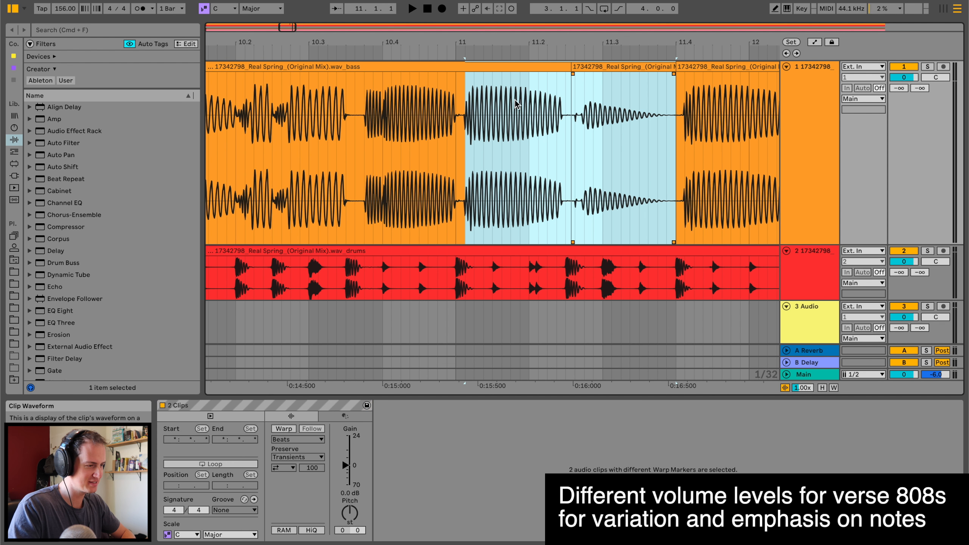
click(438, 111)
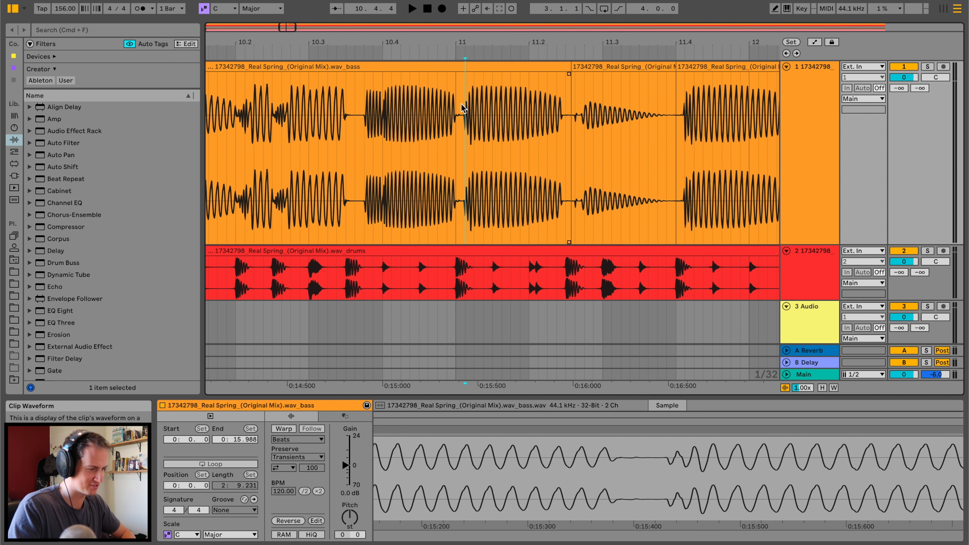
drag(464, 97, 683, 111)
key(super+e)
click(465, 121)
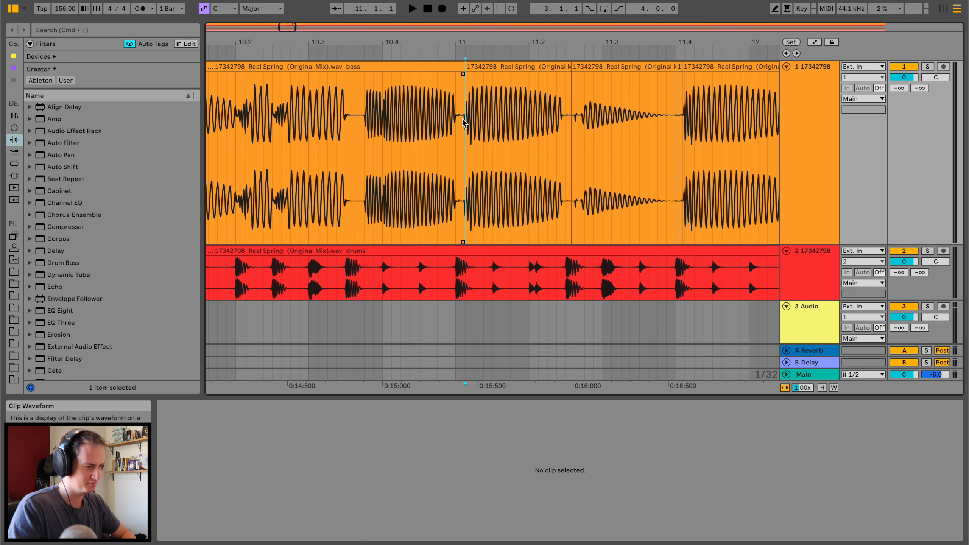
Select the long bass note in bar 17 and play it soloed to examine the volume within the note
key(space)
drag(525, 40, 524, 11)
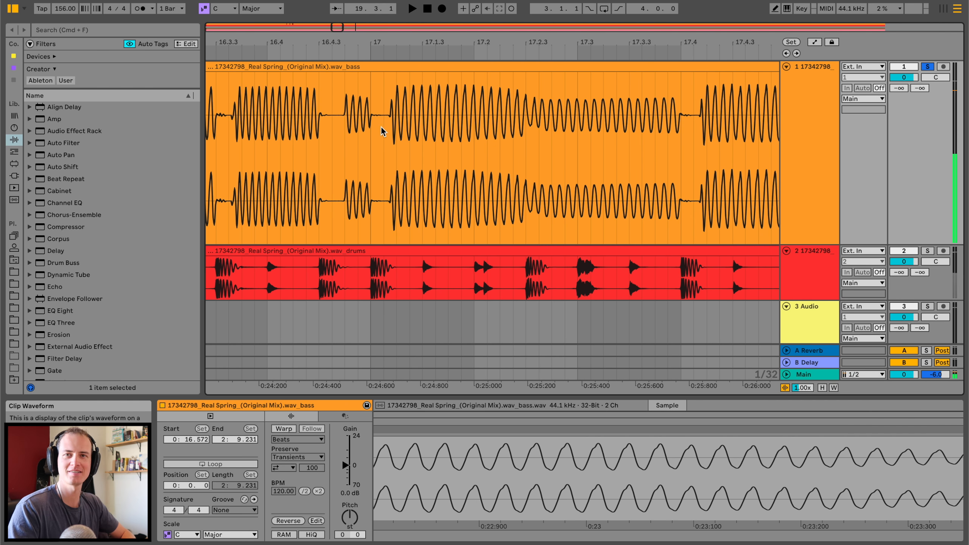
drag(384, 137, 477, 146)
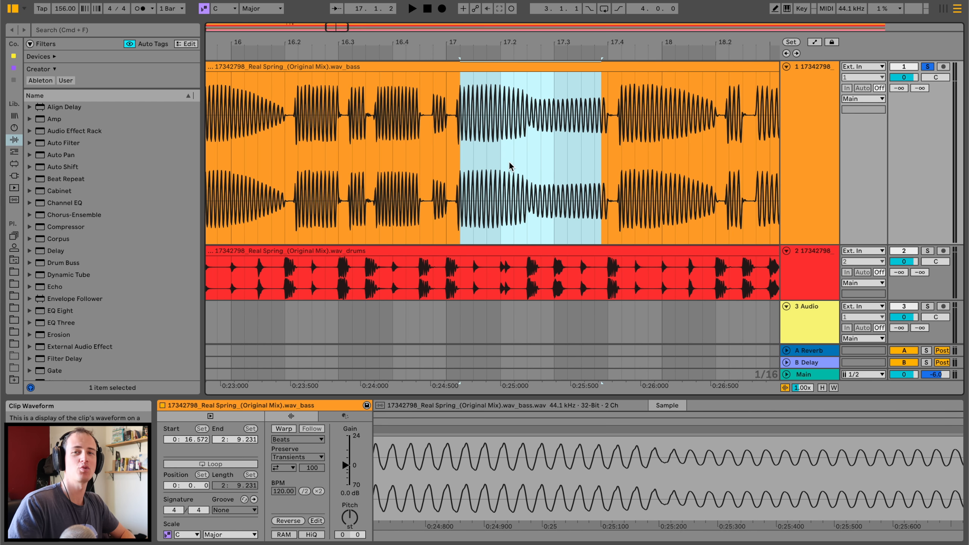
drag(456, 147, 610, 147)
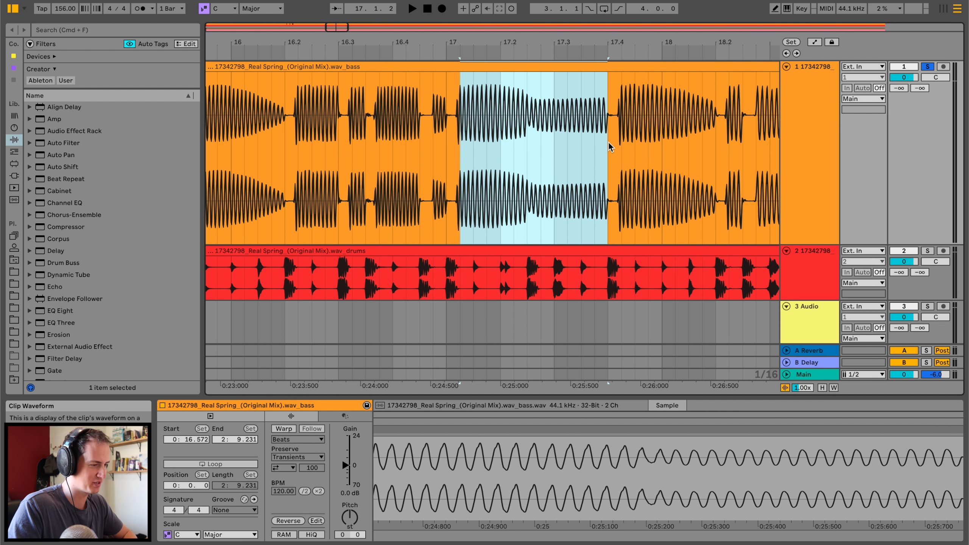
key(space)
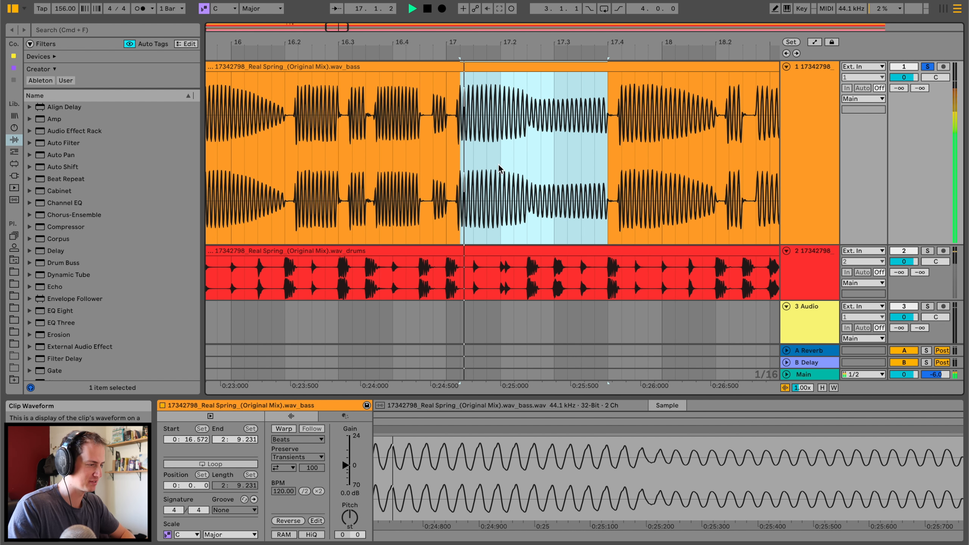
drag(592, 40, 592, 11)
key(space)
Play the soloed bass stem from bar 25 to compare its note lengths with the preceding section
scroll(625, 136, right, 12)
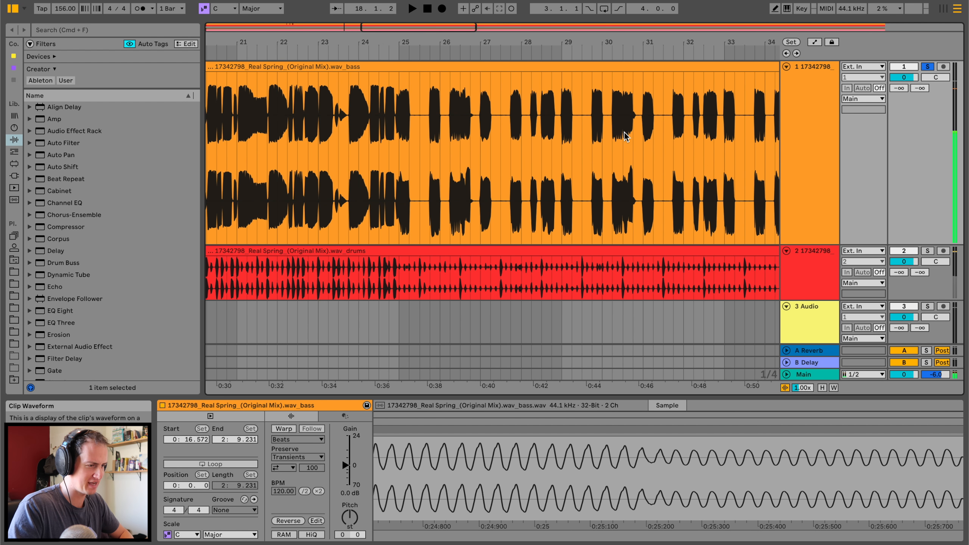
click(430, 146)
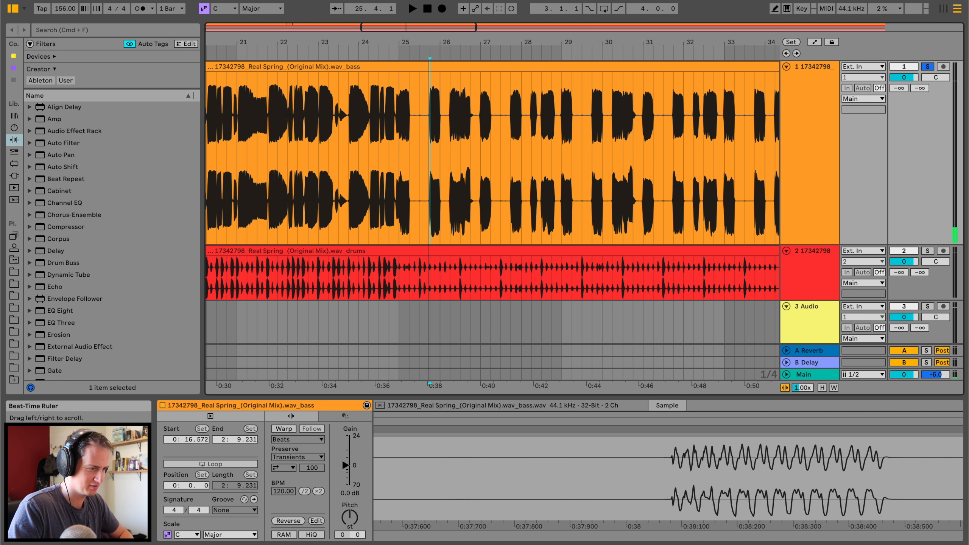
drag(428, 41, 429, 69)
click(332, 115)
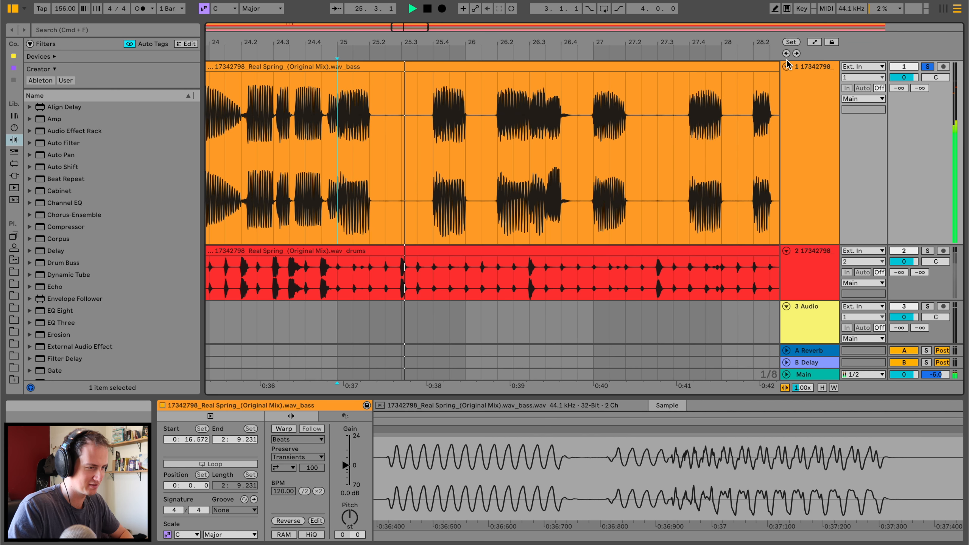
drag(381, 42, 382, 32)
key(space)
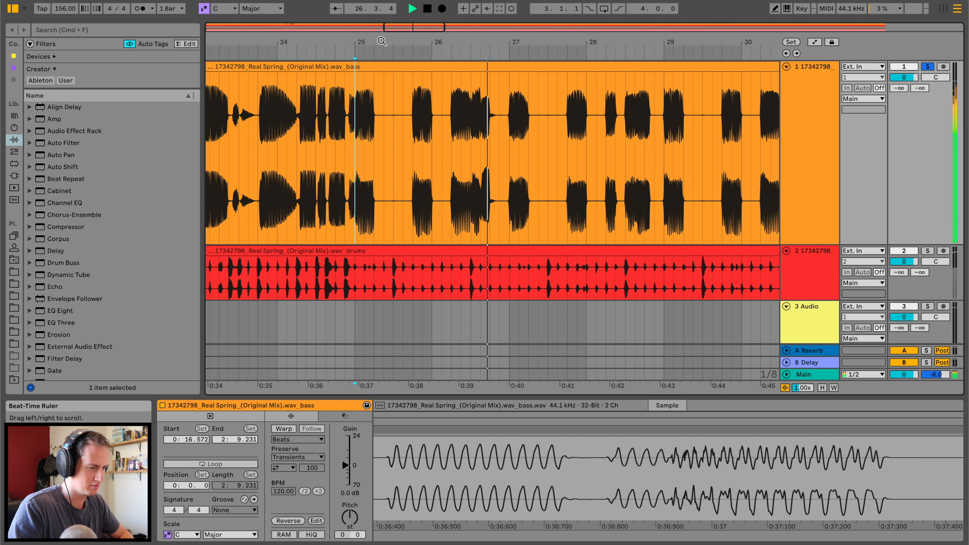
Select the bass clip starting at bar 25 and audition that section's bass sound
scroll(430, 139, down, 5)
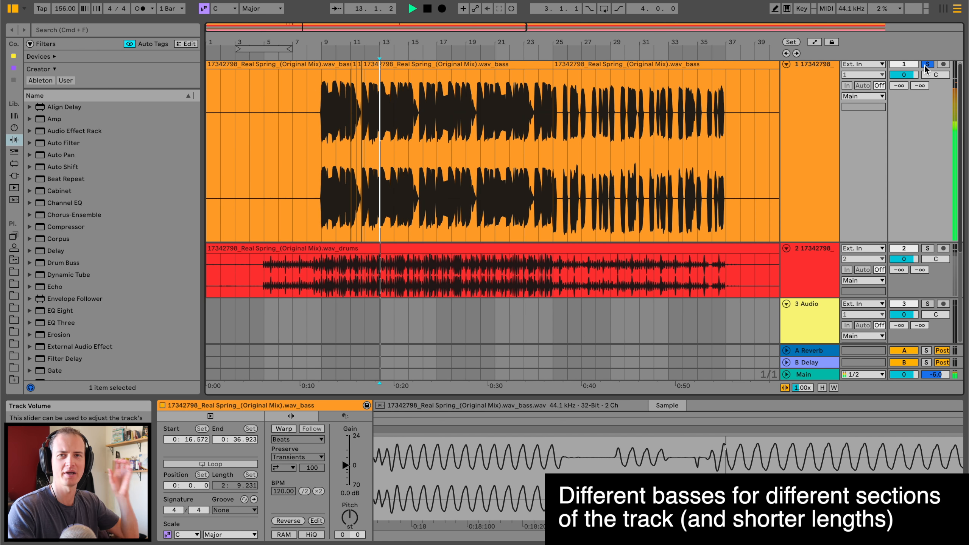
scroll(567, 208, right, 5)
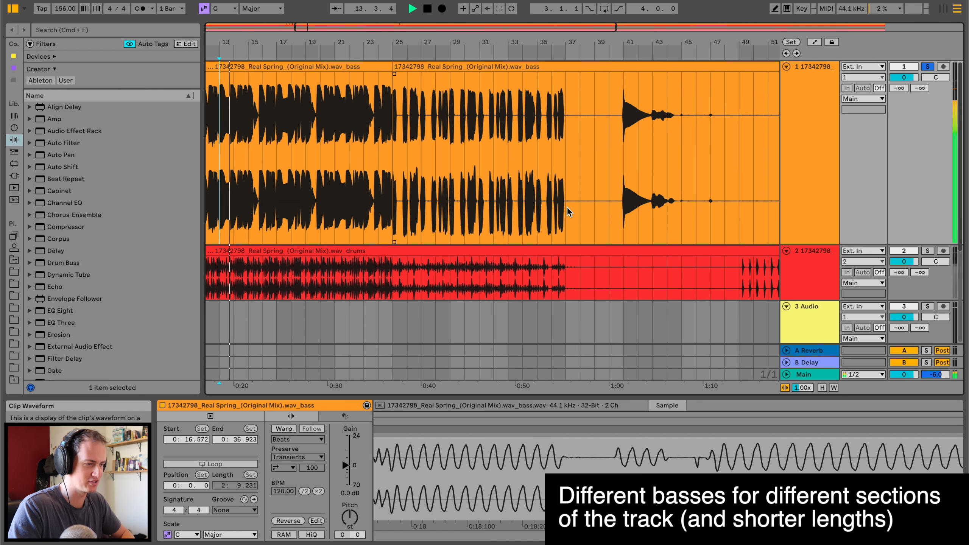
click(415, 66)
key(space)
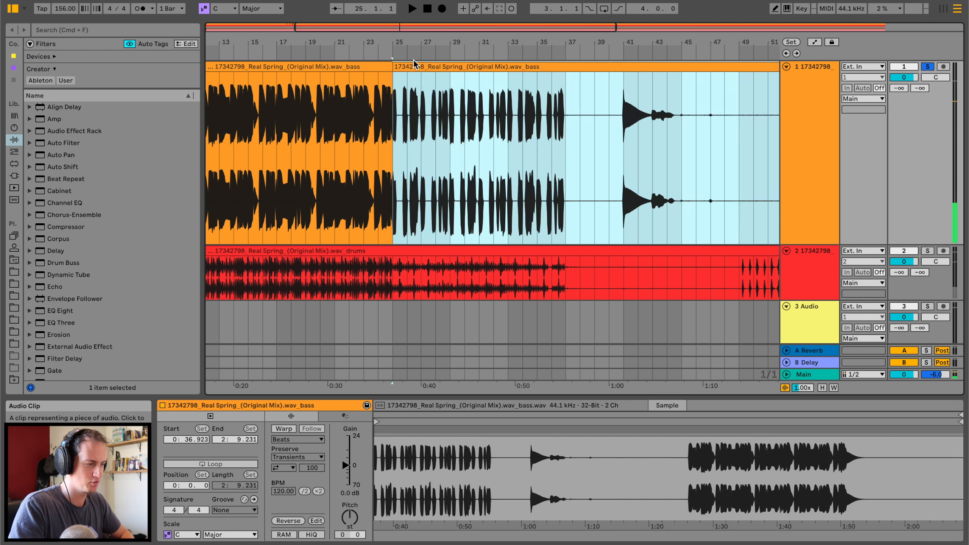
key(space)
drag(414, 43, 414, 88)
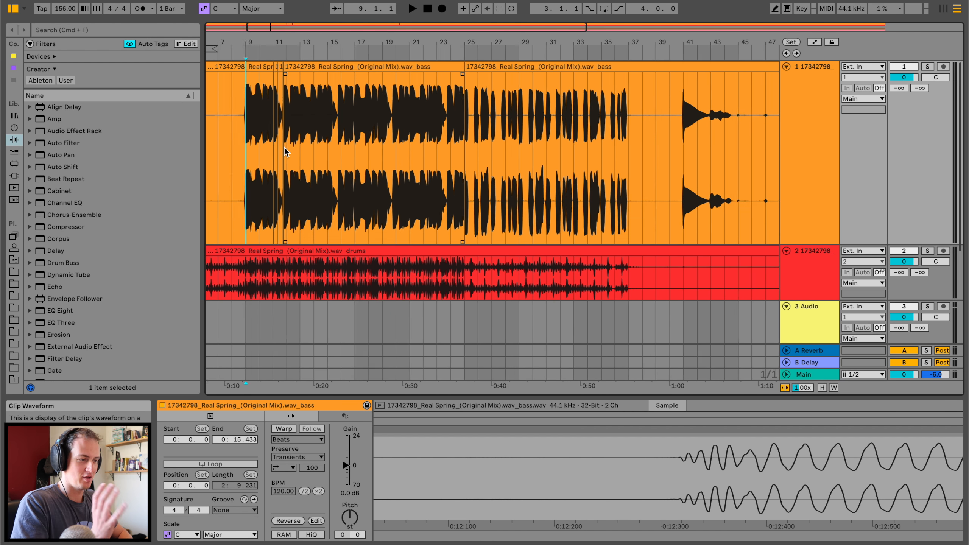
Solo the bass track and listen to the bass section starting at bar 57
click(341, 129)
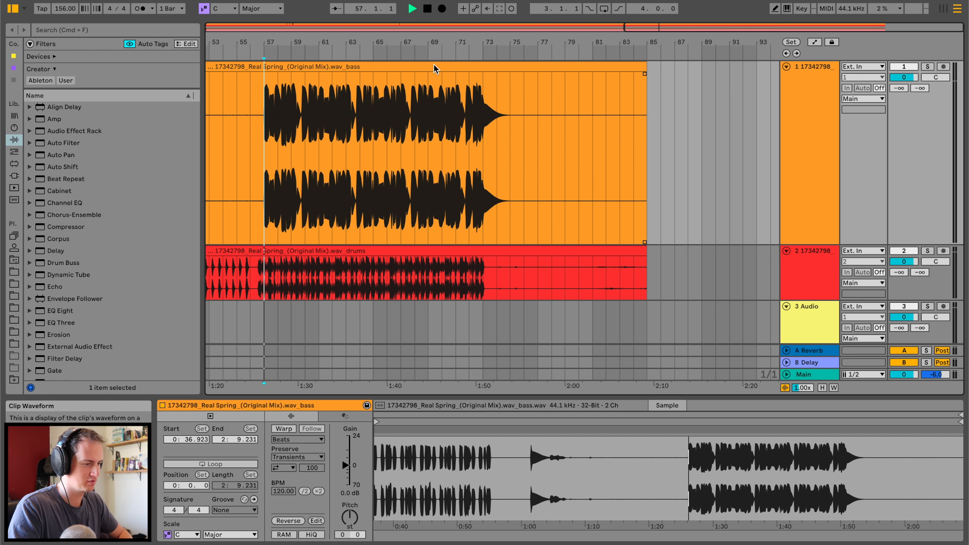
click(928, 67)
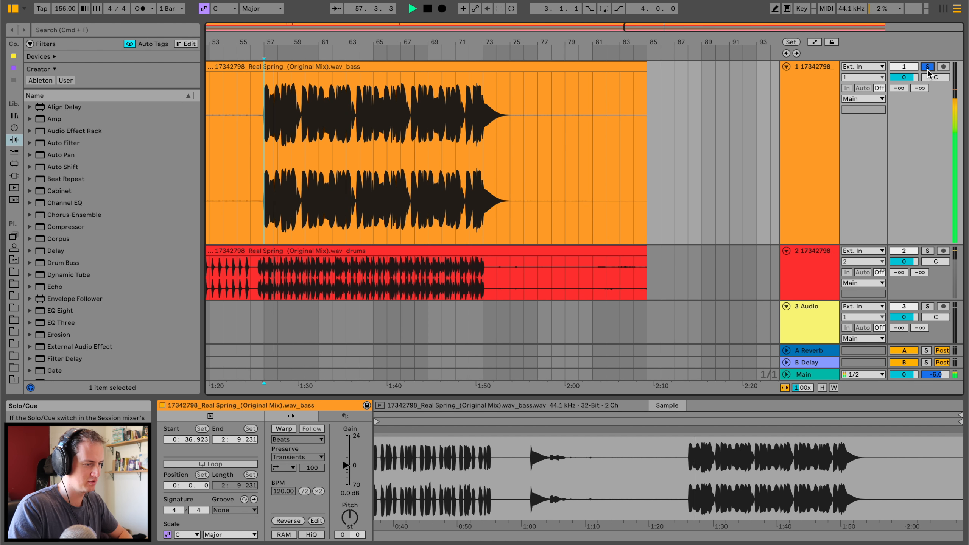
scroll(445, 171, left, 5)
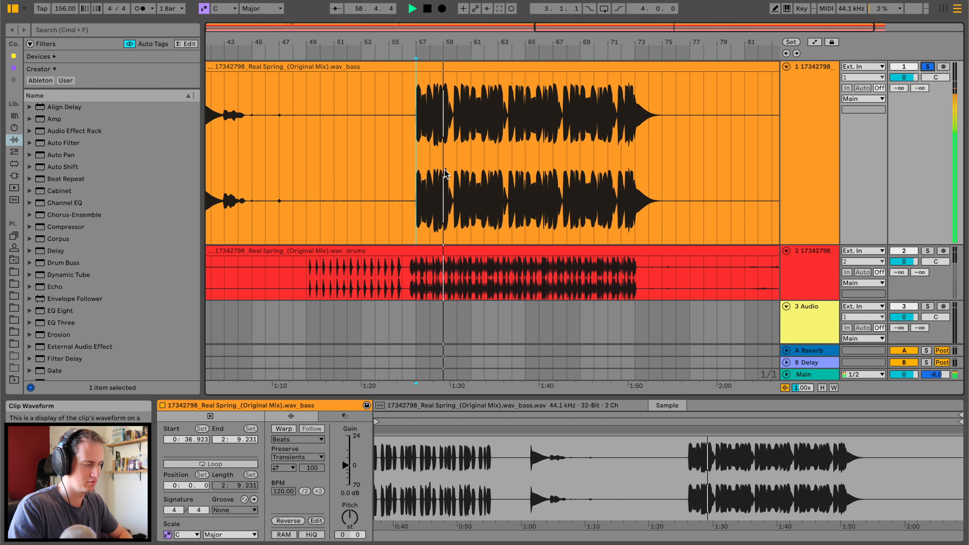
Search the plug-ins for "ozone" and add Ozone 9 to the bass track
key(super+f)
text(ozone)
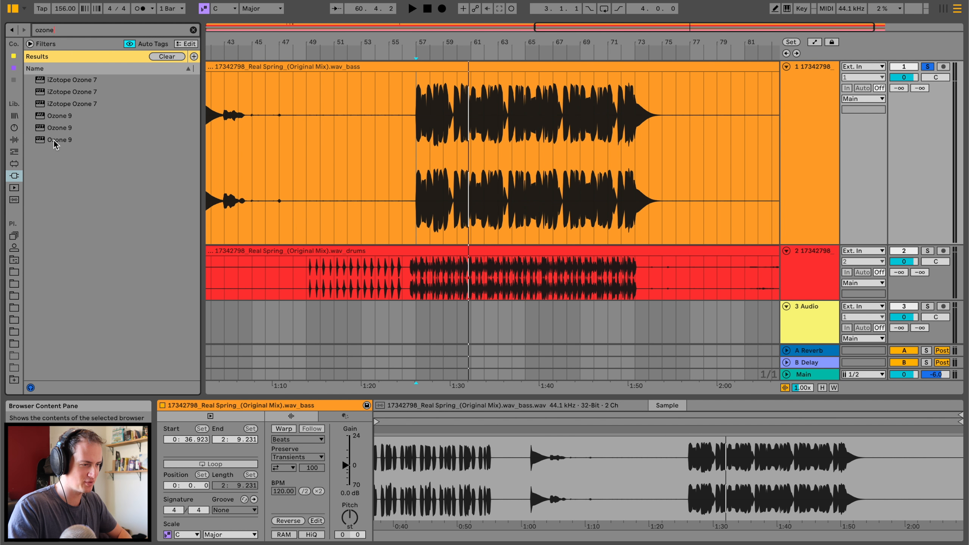
drag(54, 142, 517, 148)
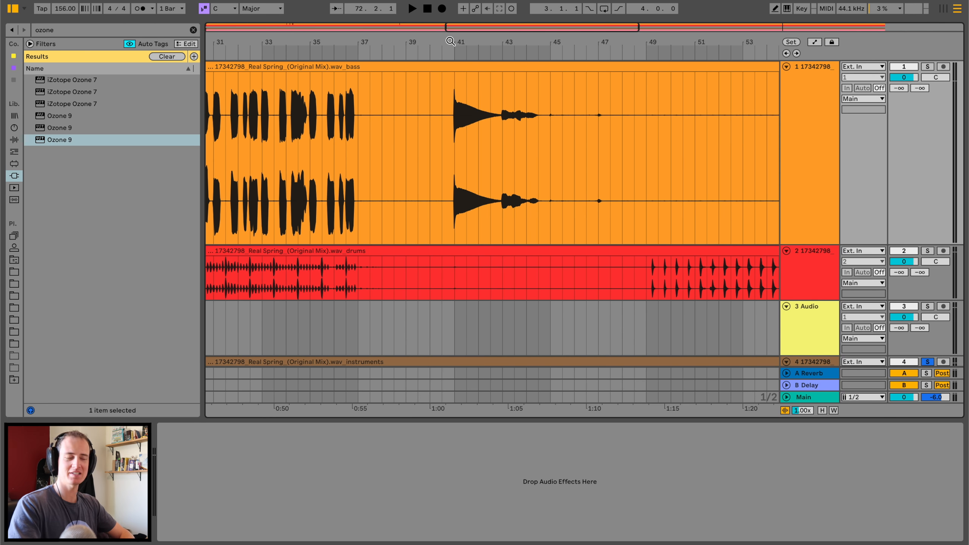
Compare the bass sections starting around bars 25, 11 and 57 across the whole bass stem
drag(450, 41, 450, 11)
scroll(478, 183, left, 3)
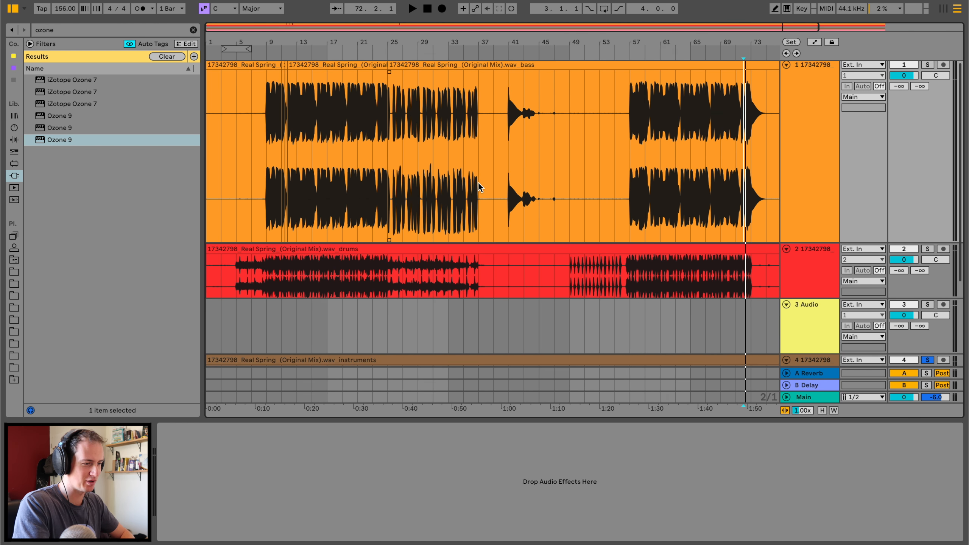
drag(403, 145, 469, 115)
drag(288, 118, 343, 119)
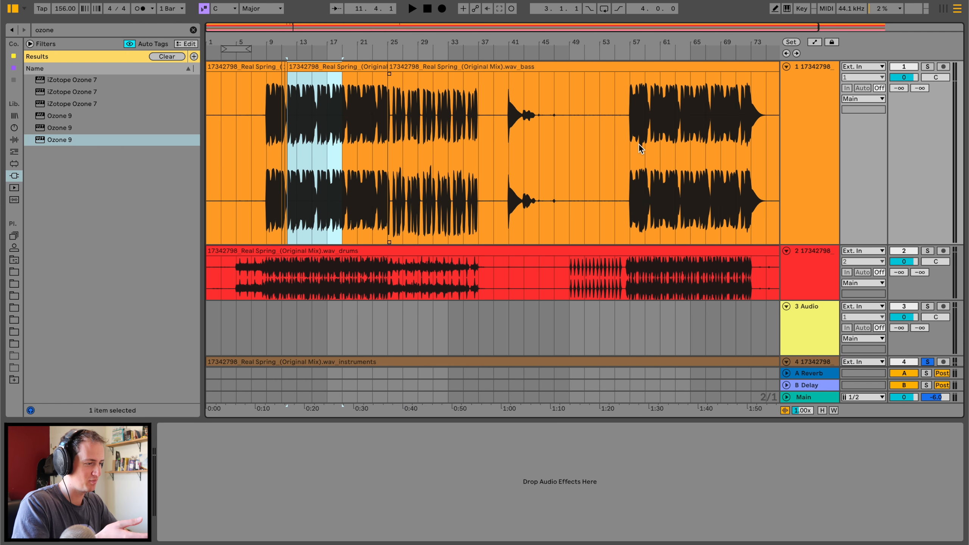
click(625, 129)
key(space)
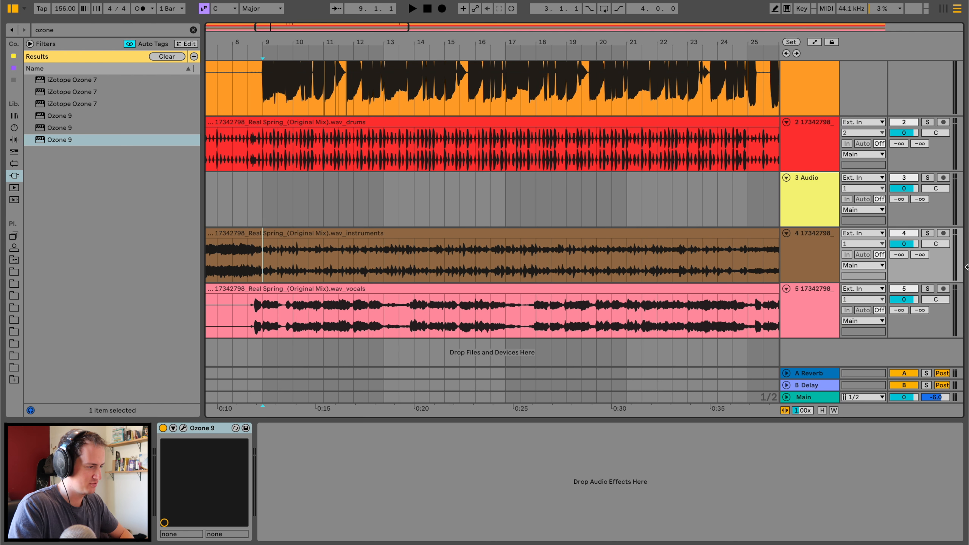
Play the soloed instruments stem from bar 9 and select its track
key(space)
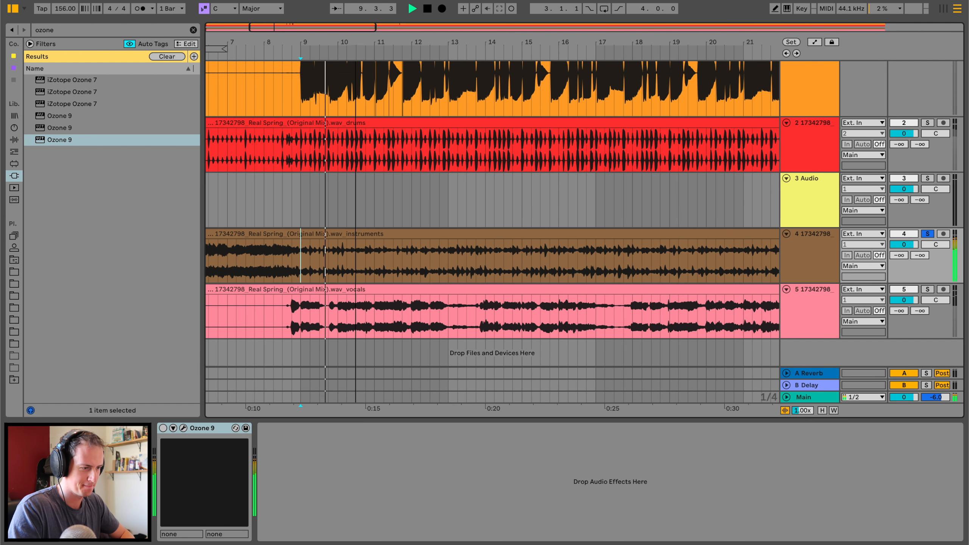
drag(355, 41, 303, 42)
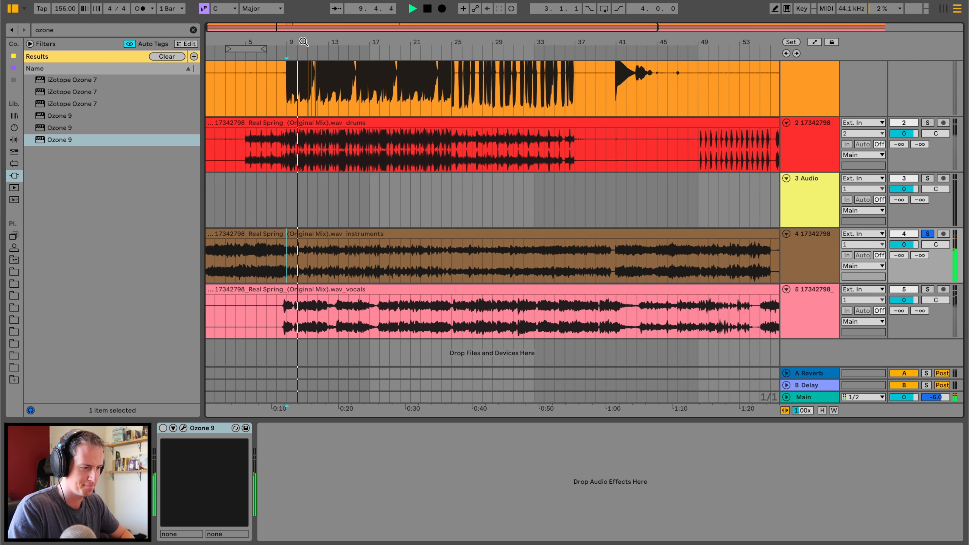
click(811, 249)
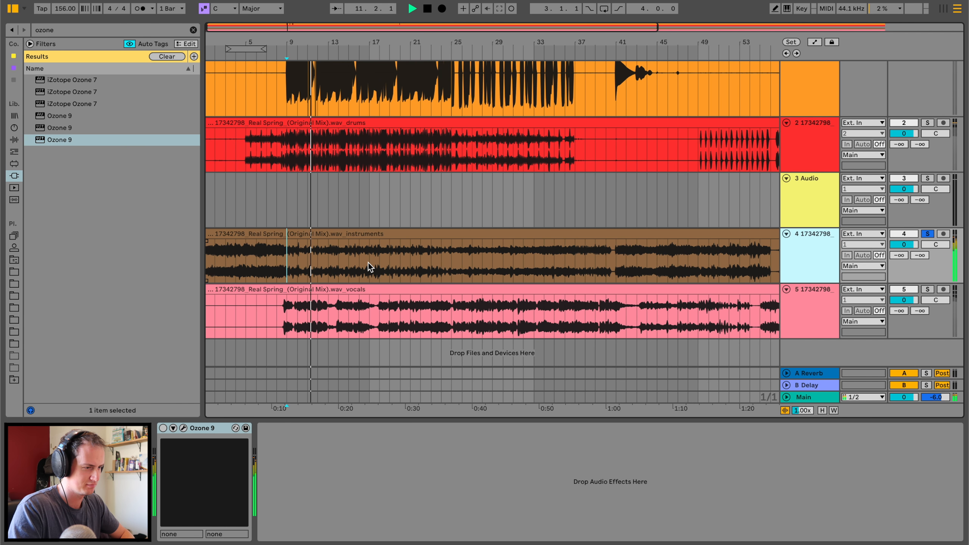
drag(326, 39, 325, 57)
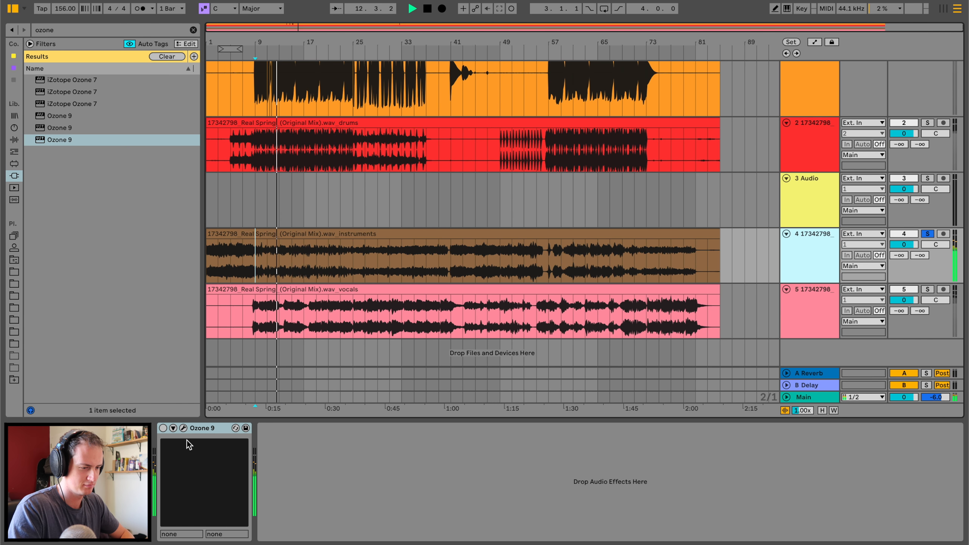
Open Ozone 9 on the instruments track, examine the stereo width in the Imager, close the plug-in window and stop playback
click(186, 427)
click(238, 207)
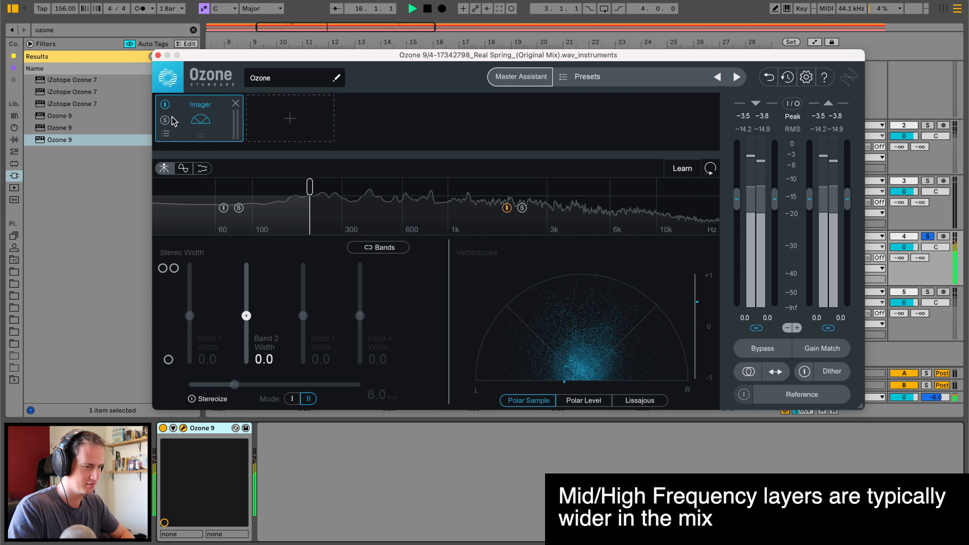
click(157, 56)
key(space)
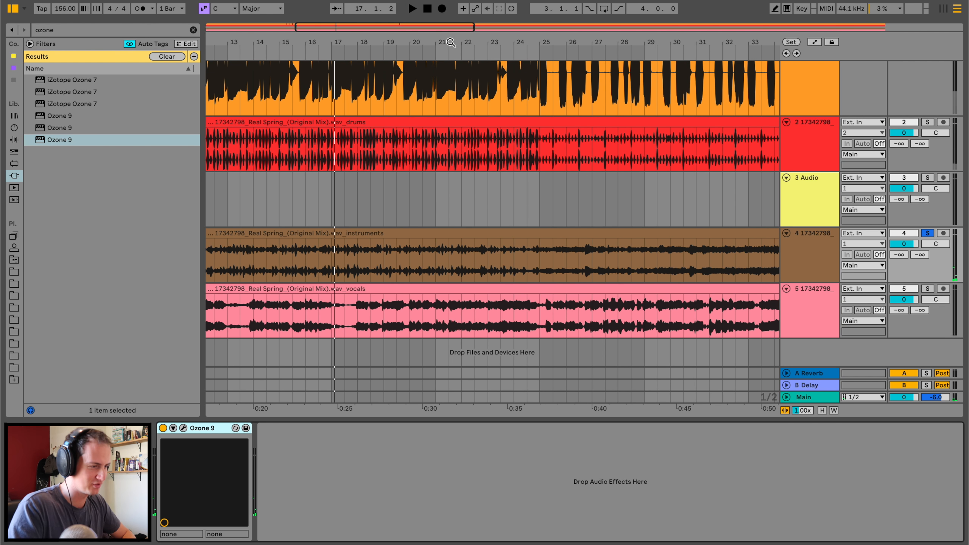
Audition the soloed instruments stem again from bar 9 to hear its melody
drag(451, 43, 451, 24)
click(300, 250)
key(space)
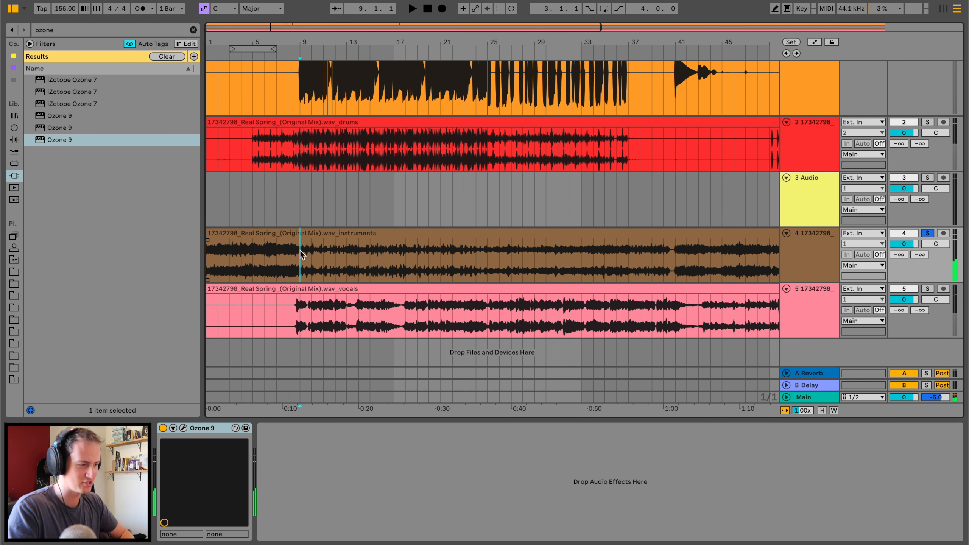
scroll(302, 255, up, 2)
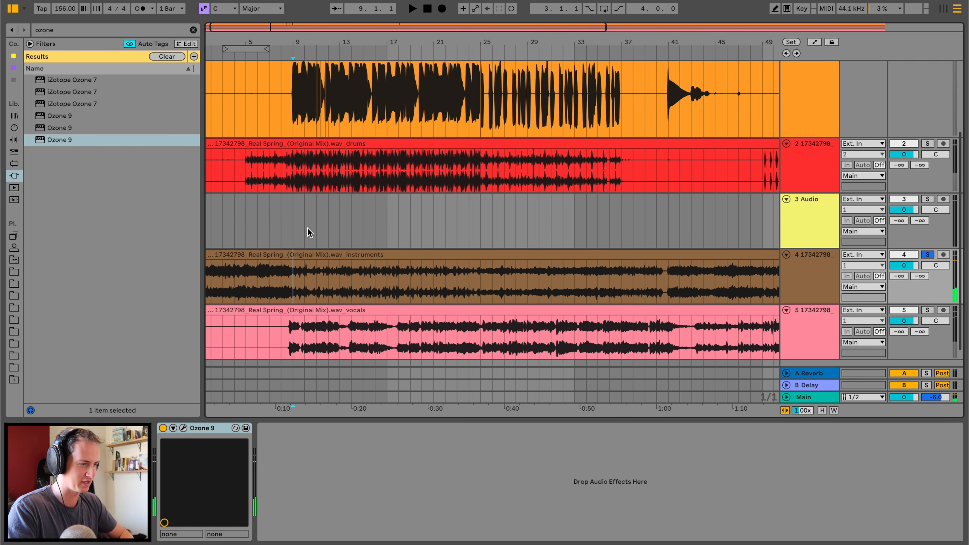
Audition the instruments stem from bar 35 and from bar 27 to compare the melody's instruments
drag(386, 39, 329, 38)
click(460, 285)
key(space)
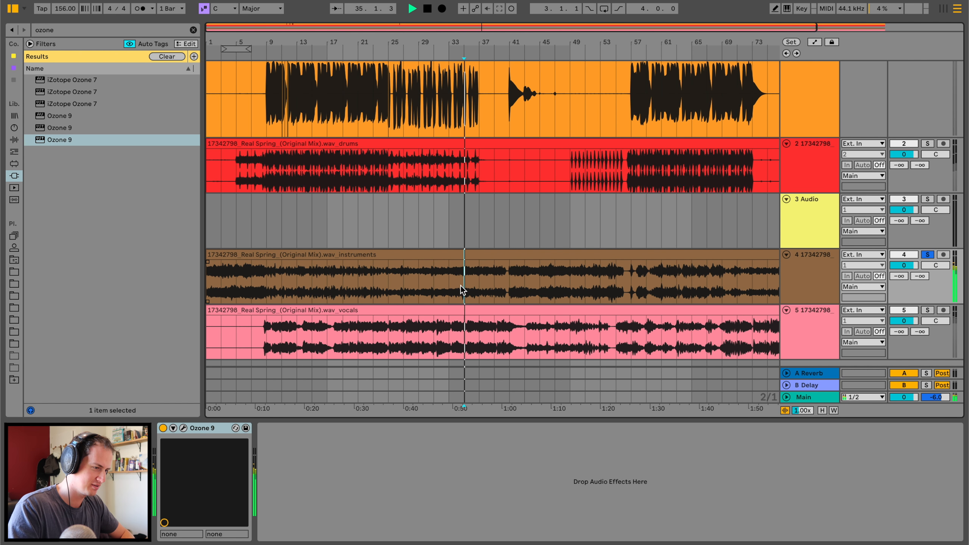
click(398, 286)
key(space)
key(space)
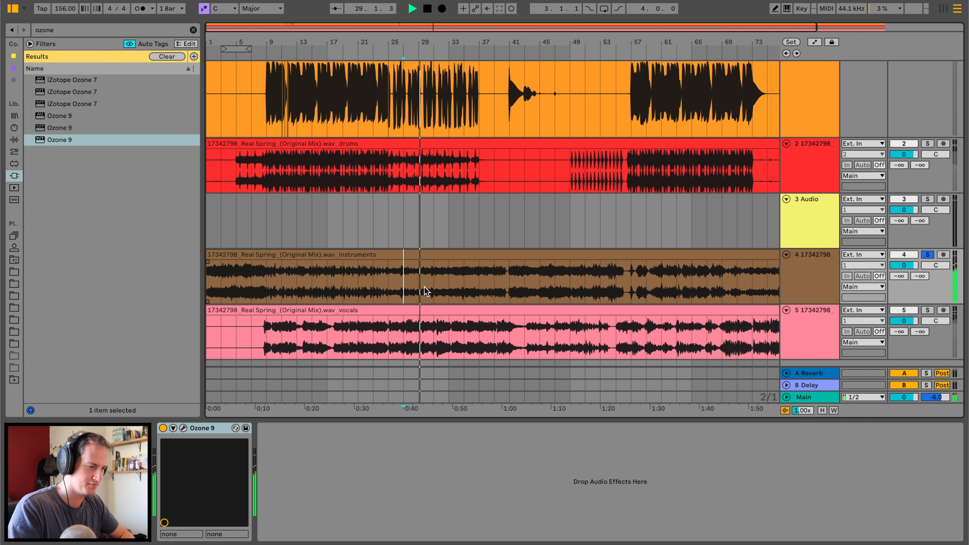
key(space)
Audition the instruments stem from bar 9 and from bar 21 to compare how the melody carries through
click(270, 285)
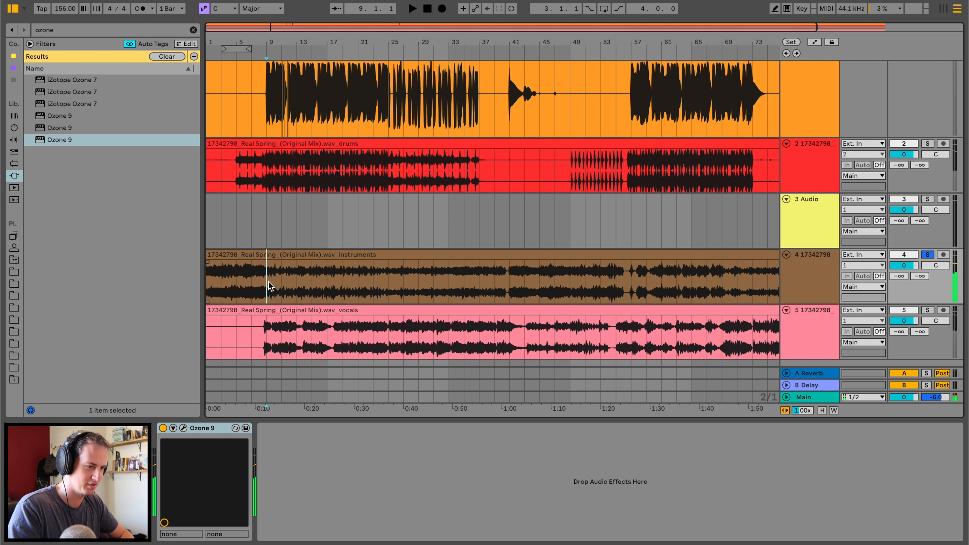
click(358, 283)
key(space)
key(space)
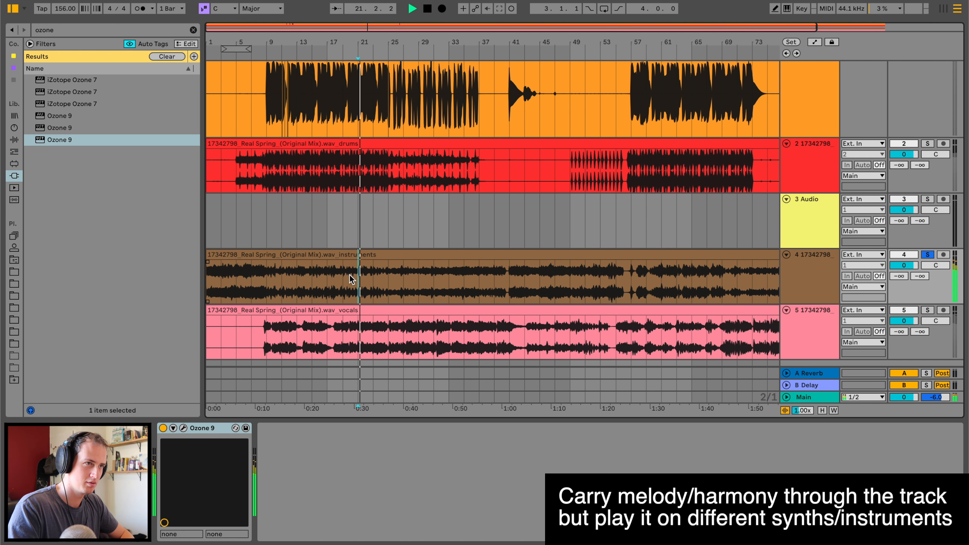
Audition the soloed instruments stem from bar 31 and from bar 57 to compare how the melody returns
click(434, 282)
key(space)
key(space)
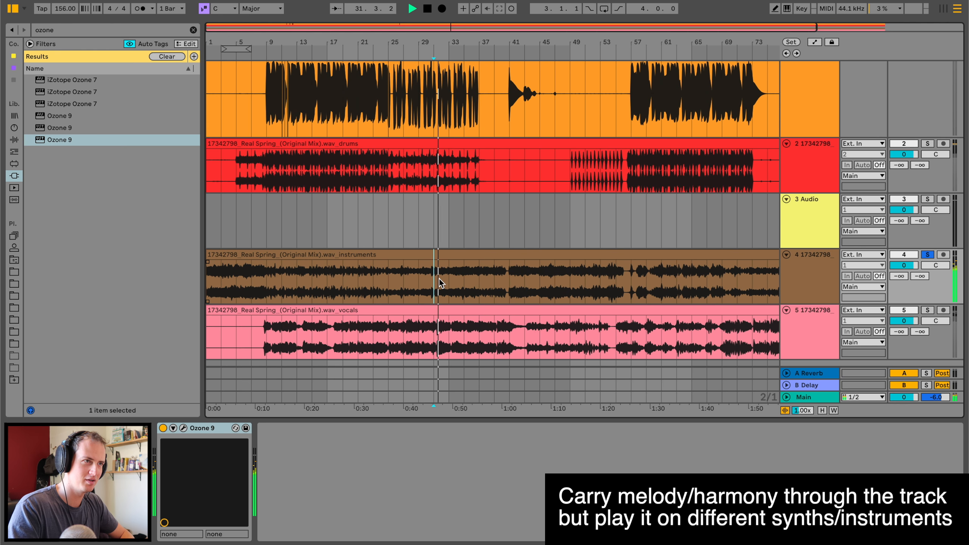
click(283, 289)
key(space)
key(space)
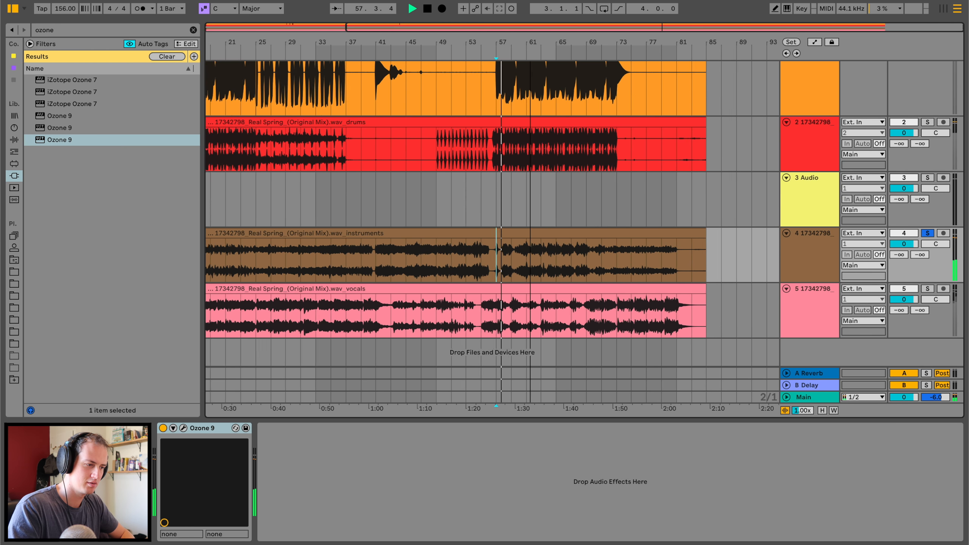
key(plus)
key(plus)
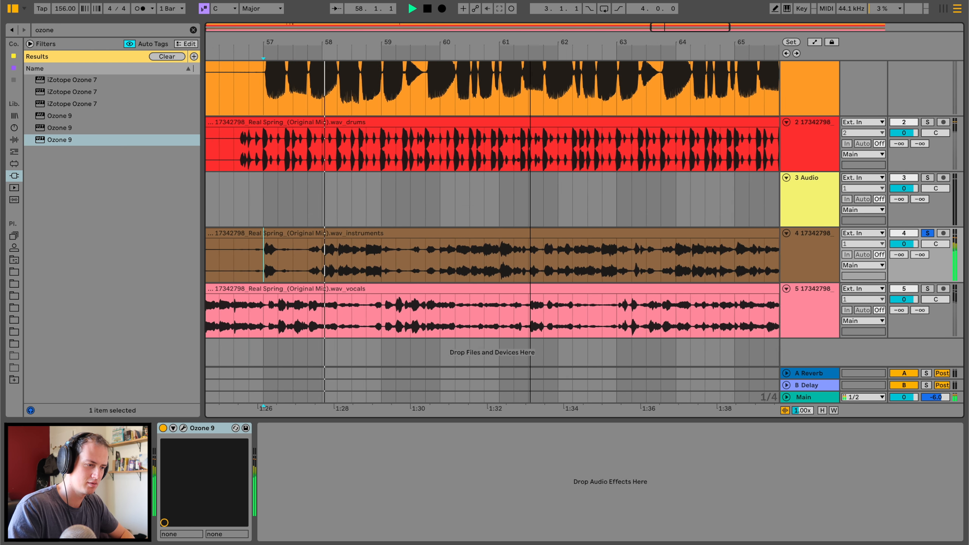
key(minus)
key(minus)
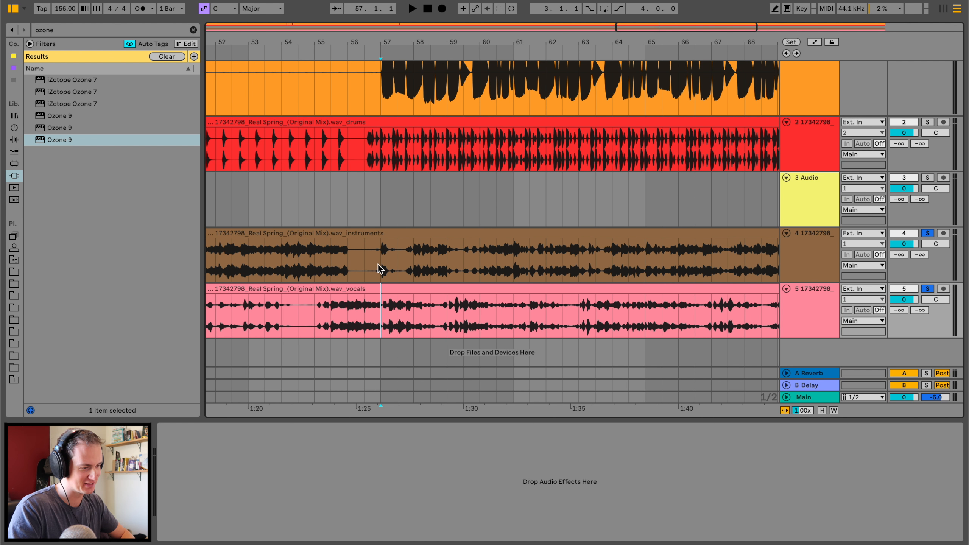
Play the instruments and vocals stems together from bar 57, leaving only the vocals stem soloed
key(space)
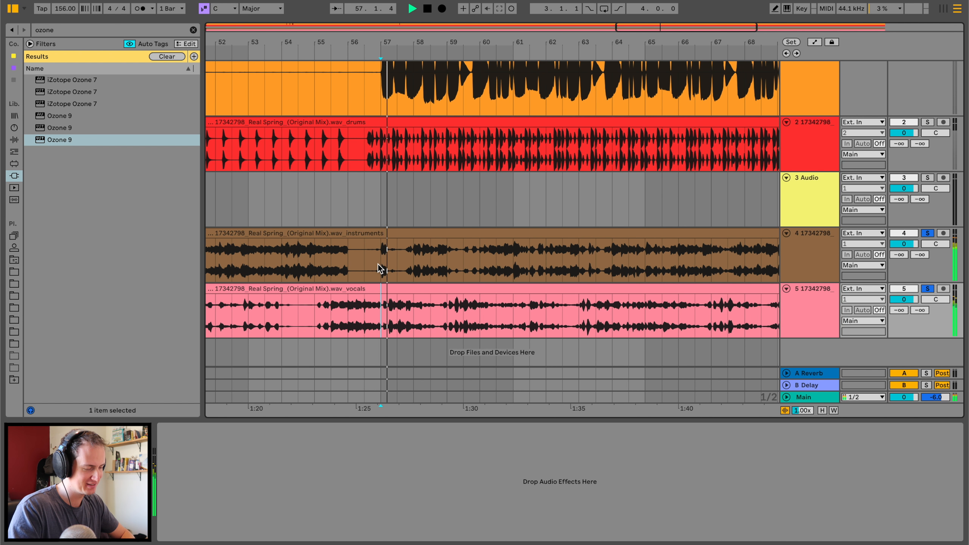
click(927, 288)
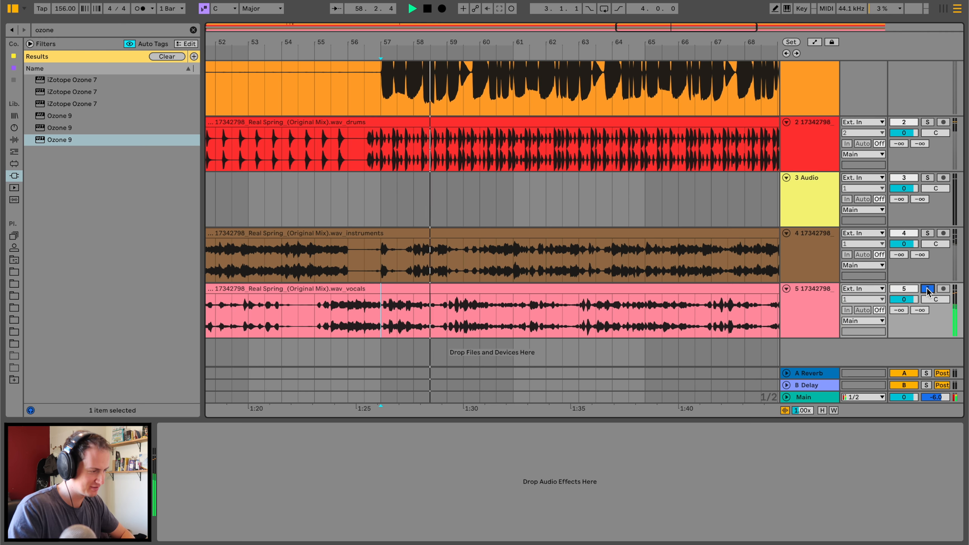
click(928, 248)
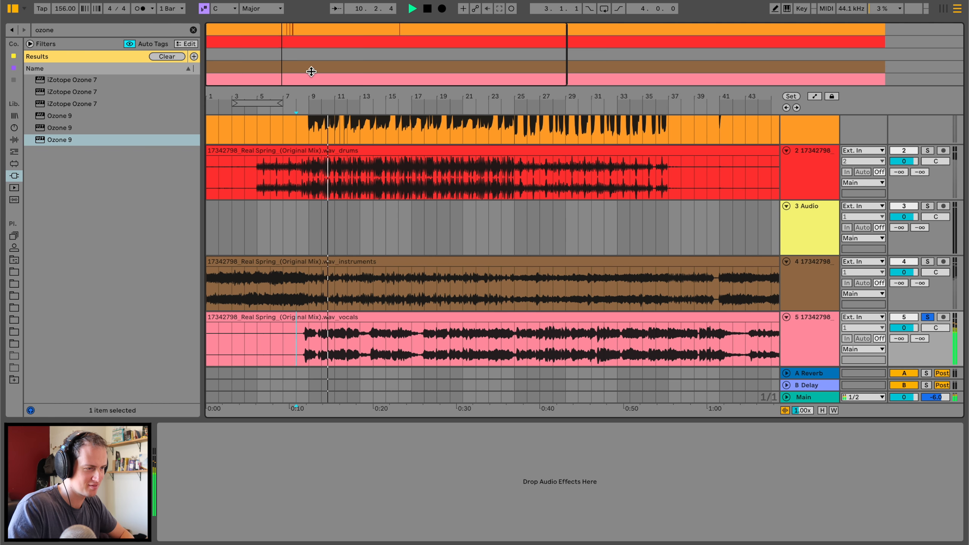
Audition the soloed vocals stem from bar 8 through bar 13, following its waveform
drag(311, 71, 284, 145)
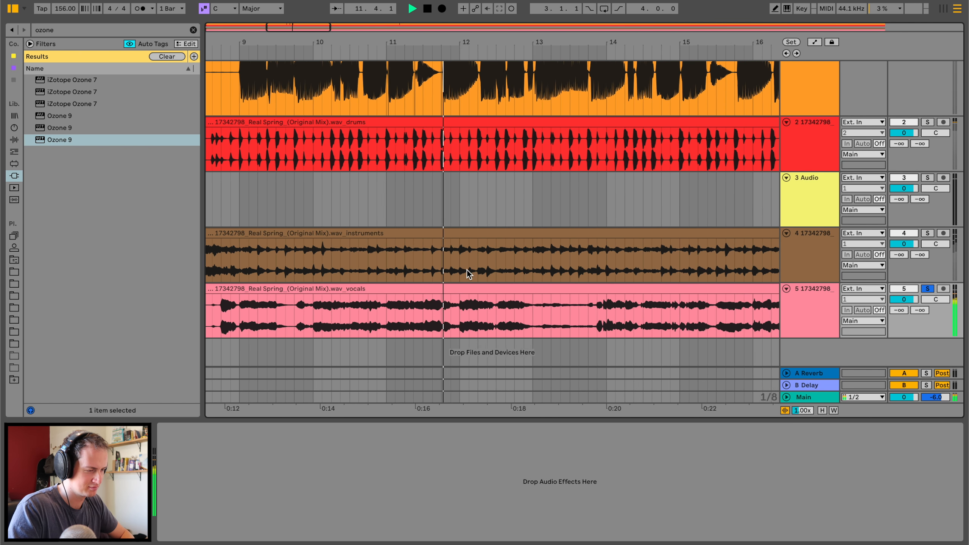
scroll(468, 274, right, 2)
scroll(468, 274, right, 2)
drag(476, 46, 476, 19)
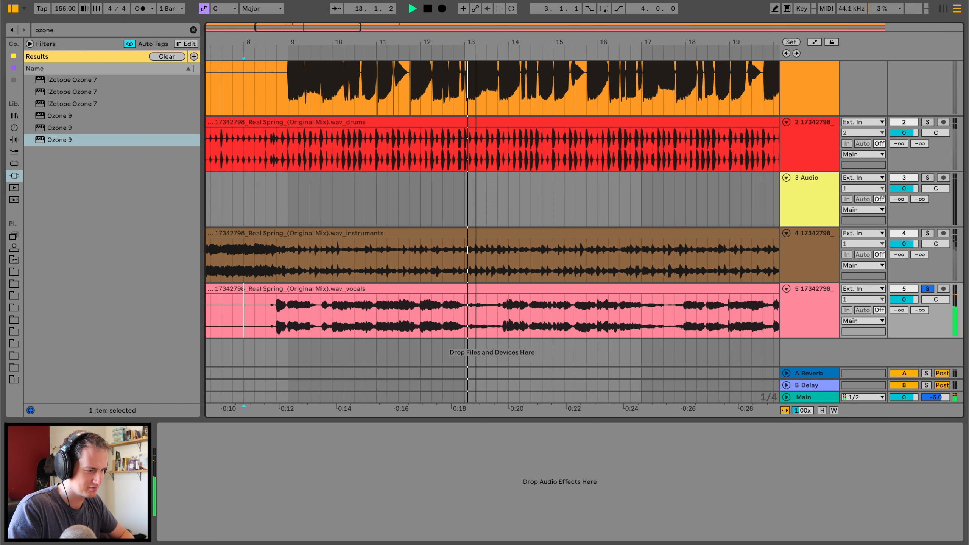
scroll(472, 315, down, 3)
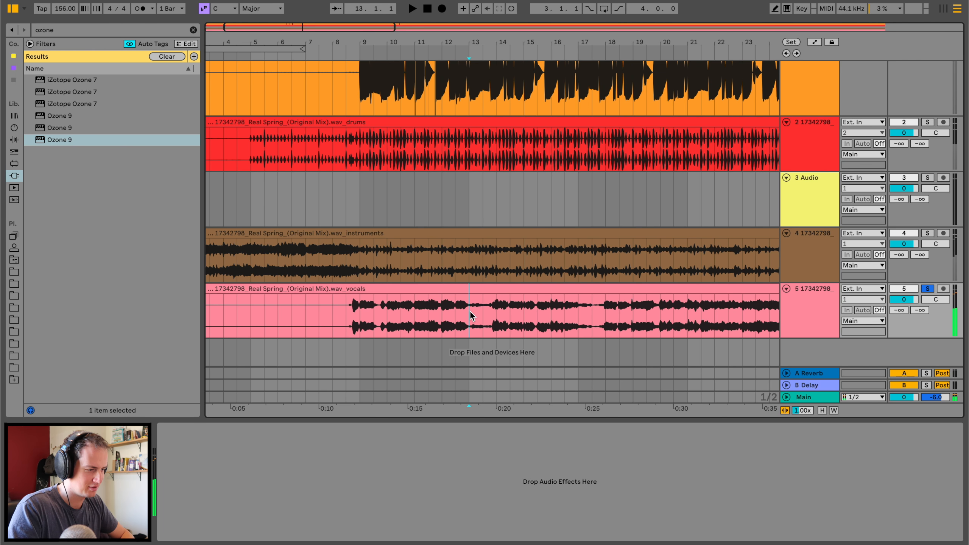
Audition the vocals stem from bar 13 and from bar 20 to compare its phrases
key(space)
mouse_move(490, 41)
mouse_down()
mouse_move(488, 80)
mouse_move(489, 41)
mouse_up()
key(space)
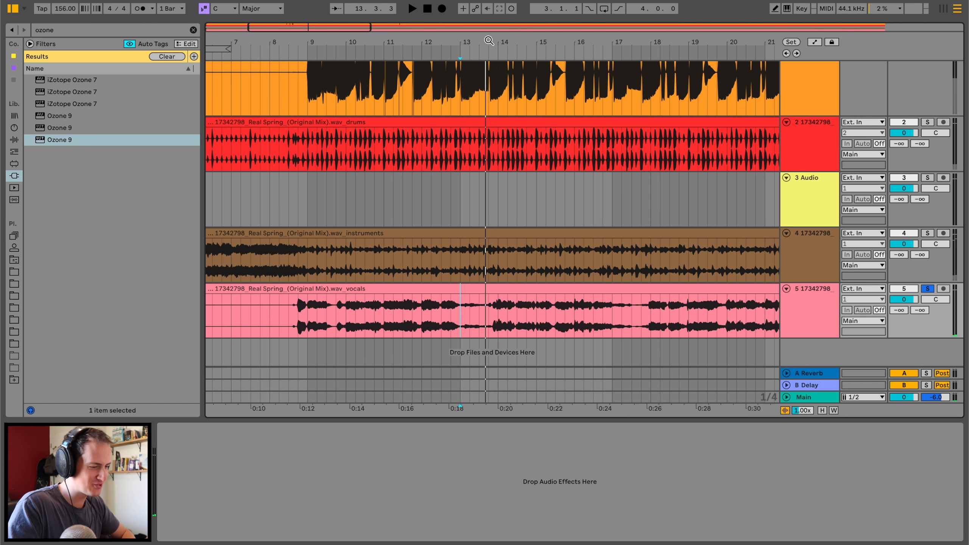
key(space)
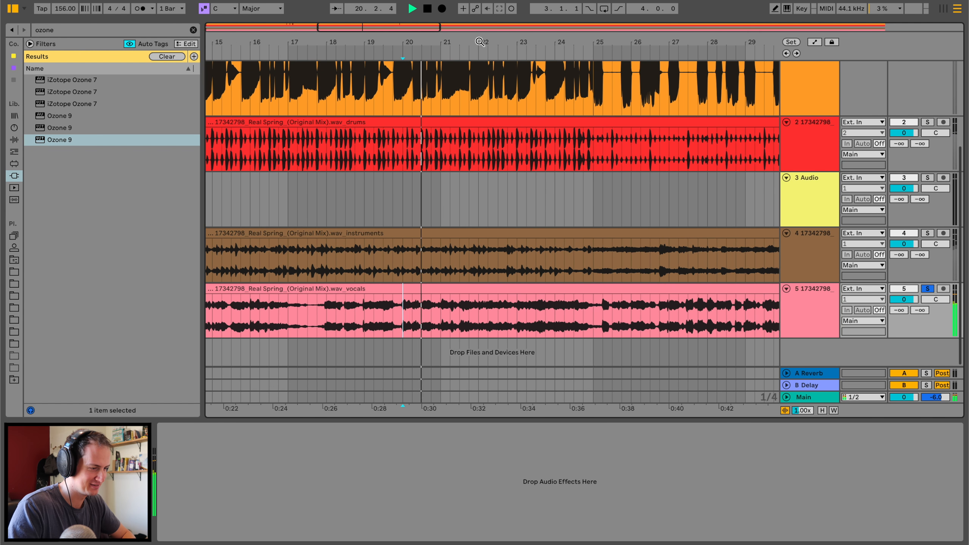
drag(464, 41, 465, 27)
click(523, 315)
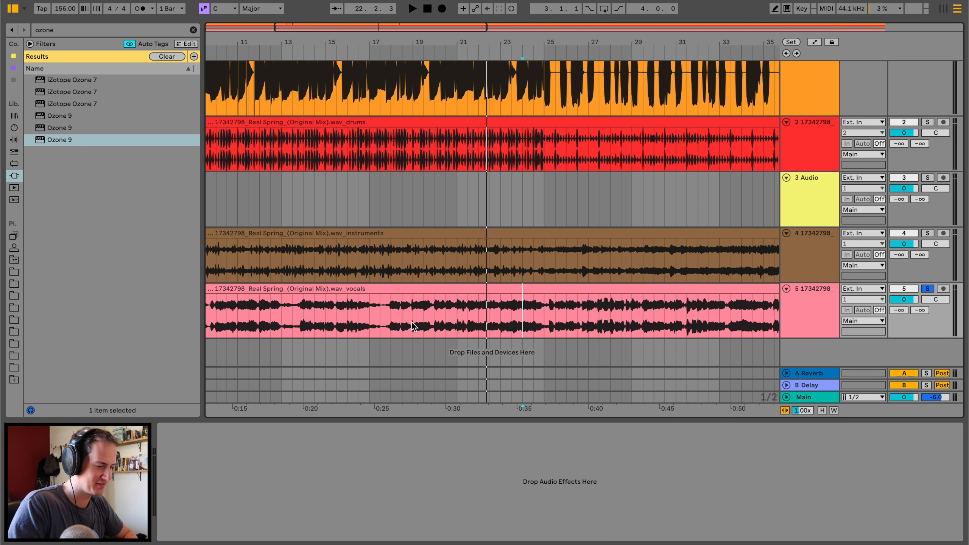
Audition the vocals stem from bar 30 and from bar 34
scroll(459, 316, right, 5)
click(473, 321)
scroll(473, 321, right, 4)
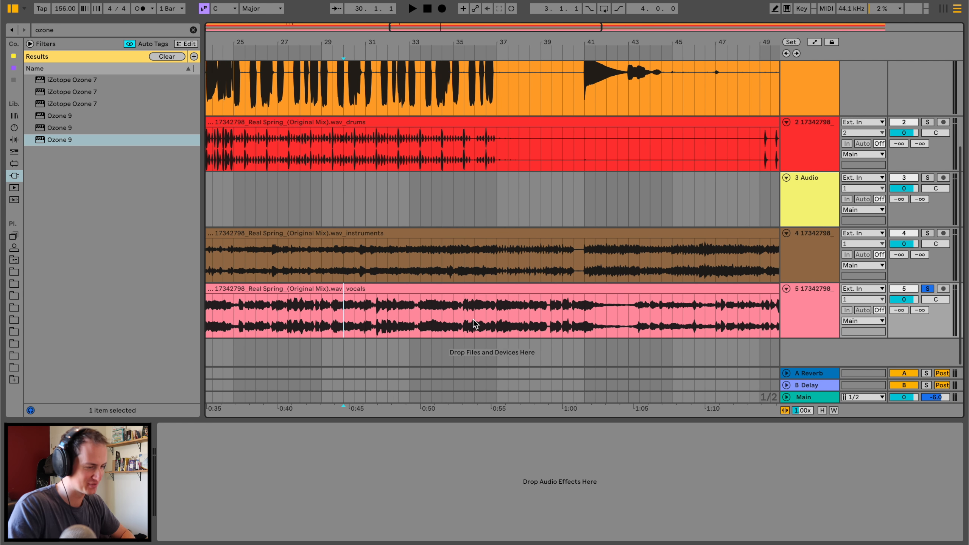
key(space)
click(436, 313)
key(space)
key(space)
Audition the vocals stem from bar 39 into the break around bar 43
click(549, 315)
key(space)
key(space)
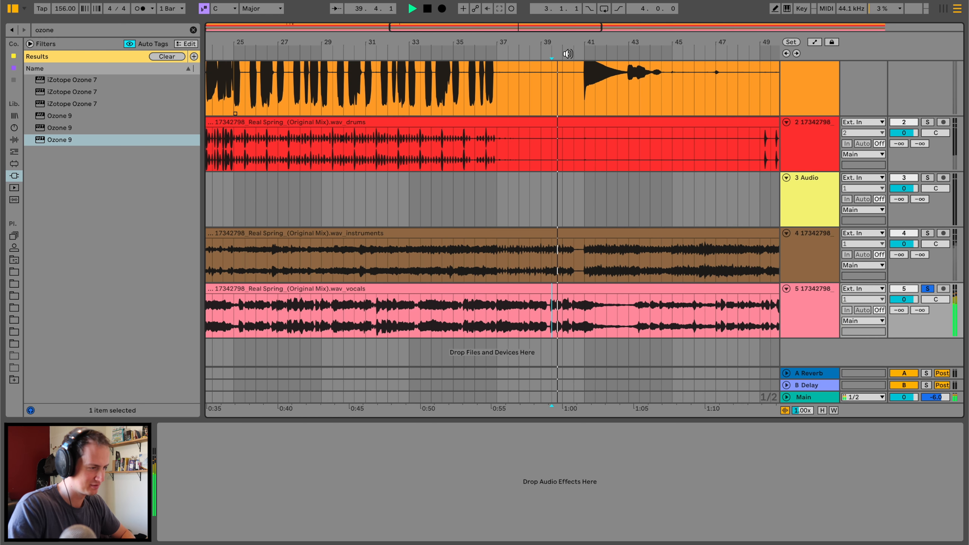
drag(573, 35, 574, 15)
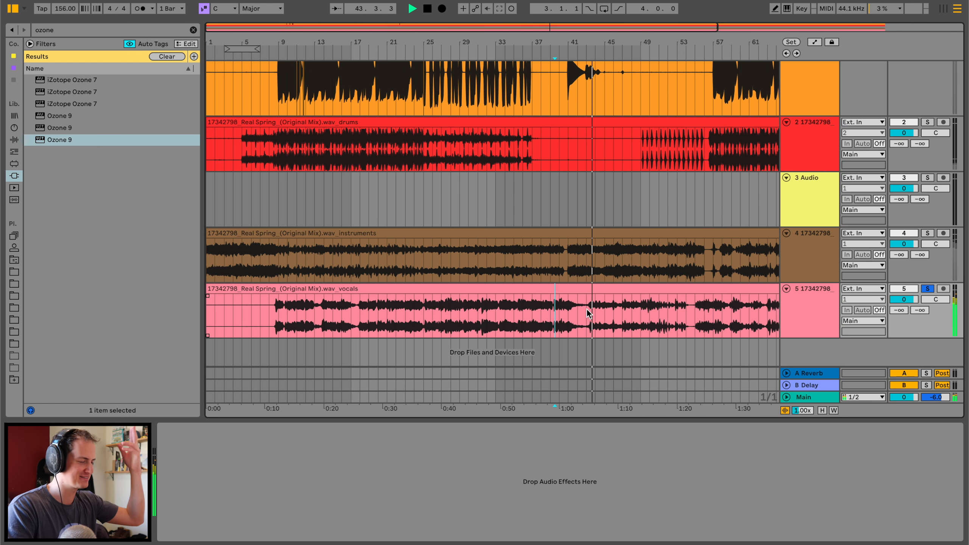
scroll(586, 310, right, 5)
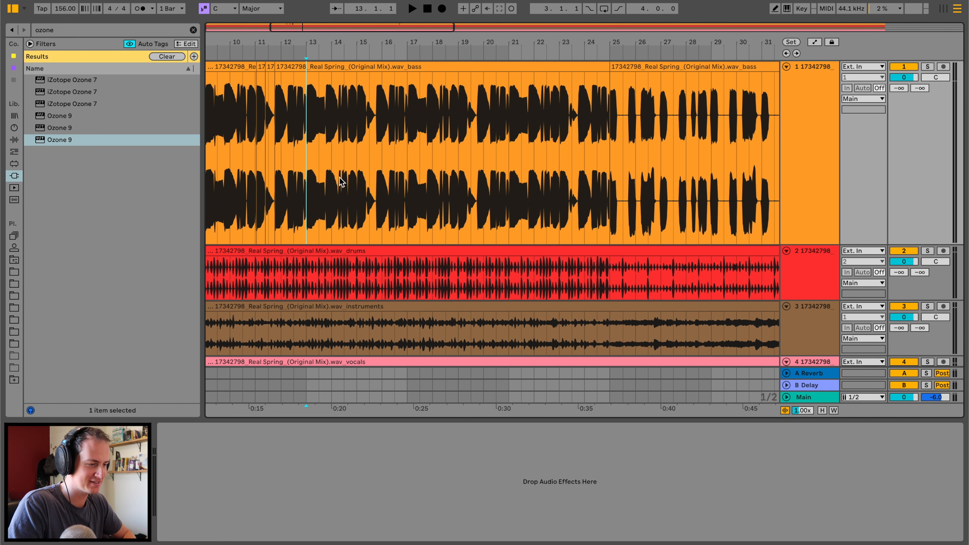
Examine the bass, drums and instruments stems across the whole arrangement, comparing the detail after bar 11 with the overall structure
scroll(339, 176, up, 5)
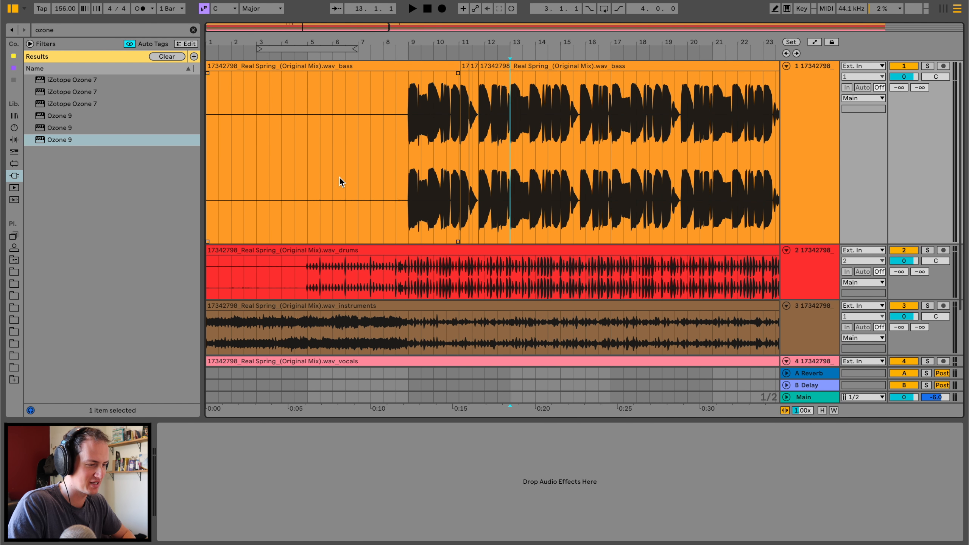
scroll(395, 191, down, 4)
scroll(395, 192, right, 6)
click(405, 206)
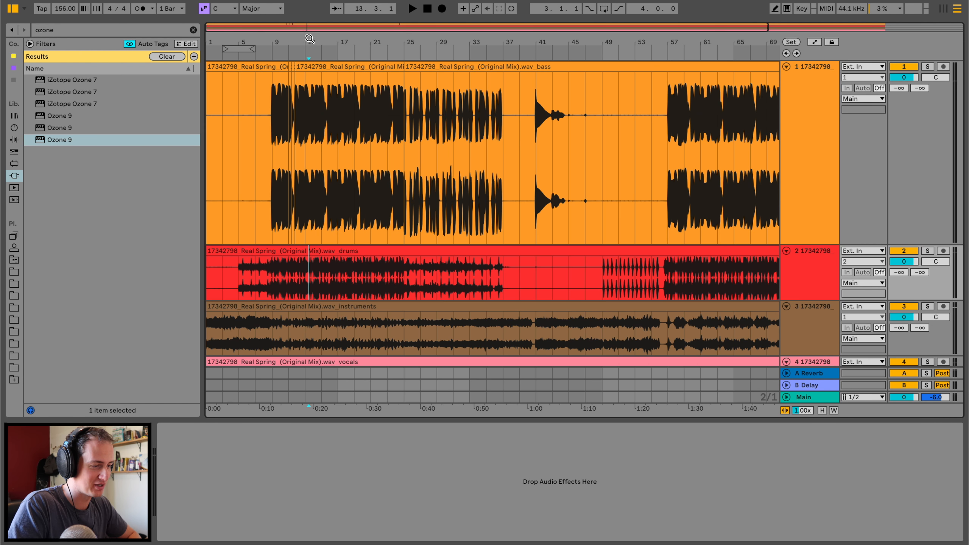
scroll(309, 39, up, 5)
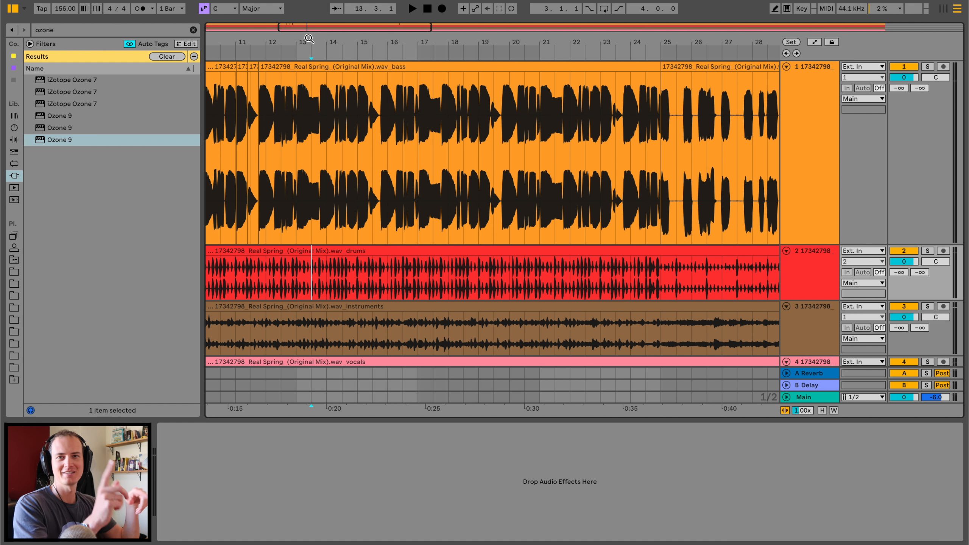
scroll(309, 39, down, 5)
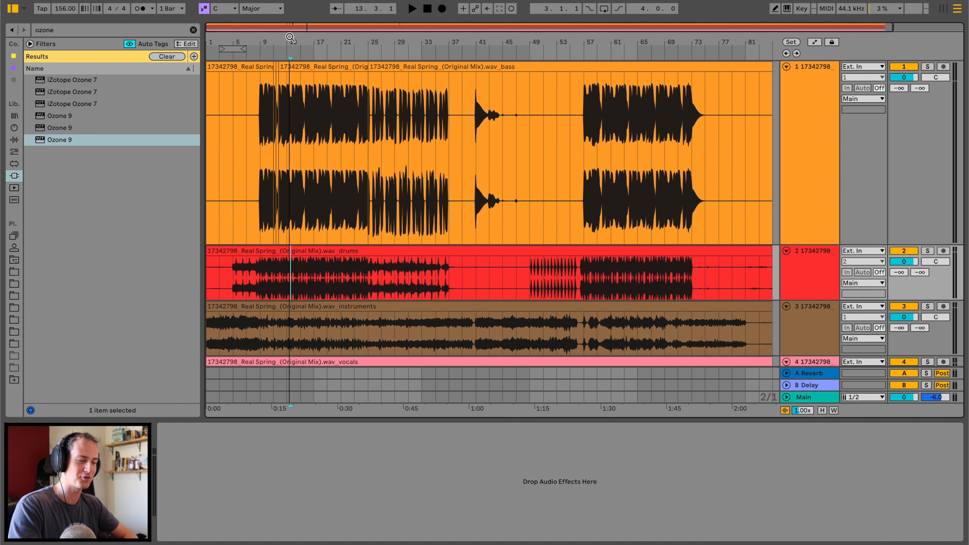